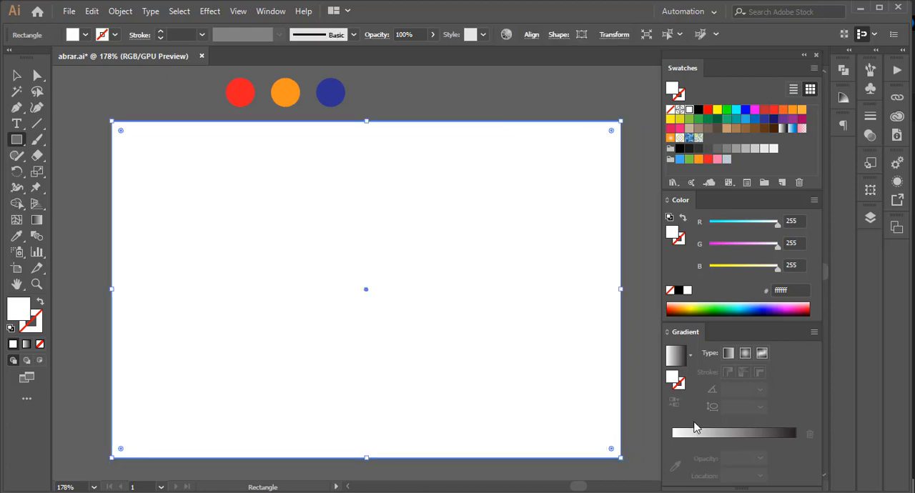
Fill the artboard-sized rectangle with a linear gradient running from magenta (9e005d) to purple (662d91).
left_click(676, 356)
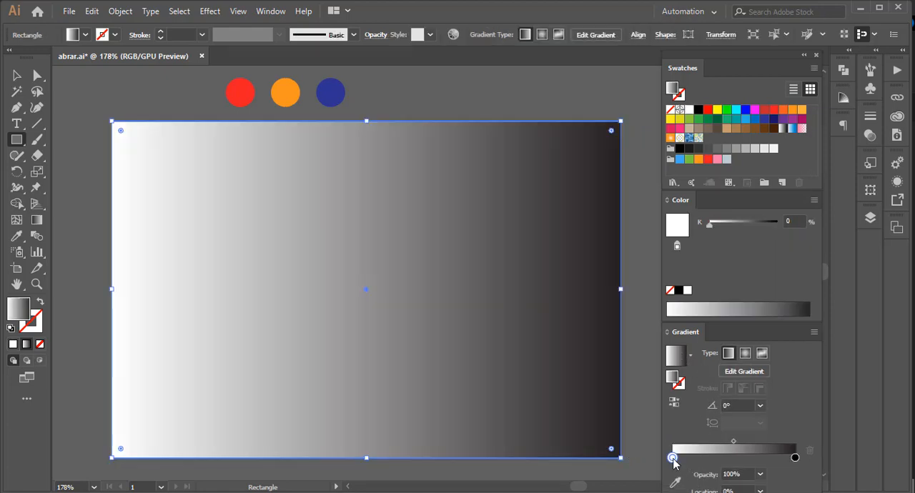
left_click(801, 120)
left_click_drag(681, 454, 674, 455)
left_click(795, 458)
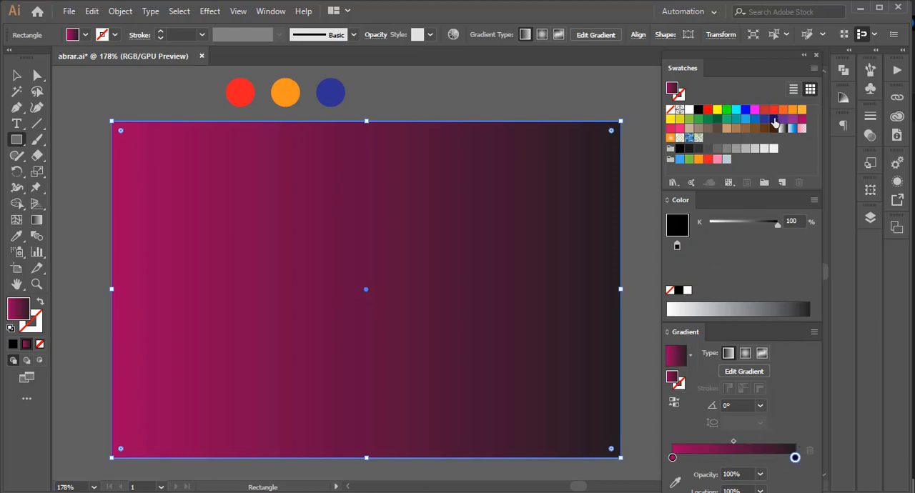
left_click_drag(783, 120, 796, 461)
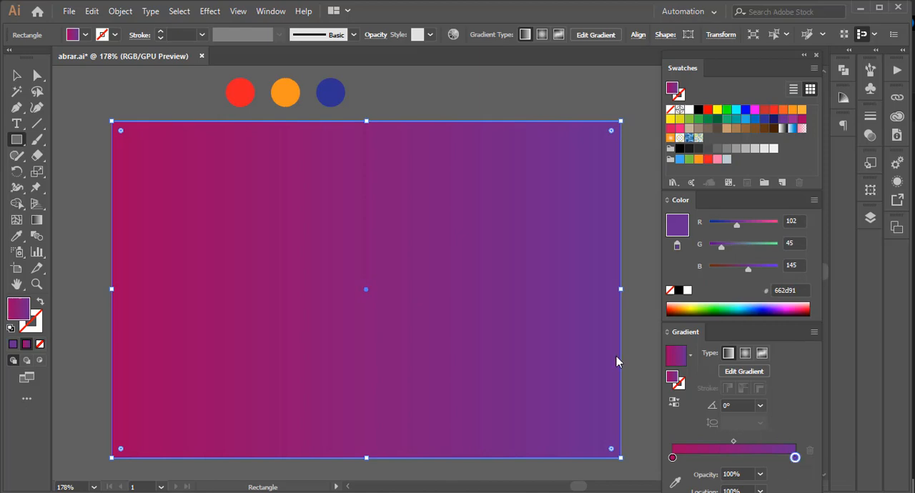
Redirect the rectangle's gradient diagonally from its upper-left corner to its lower-right corner, at about -34.6°.
left_click(37, 225)
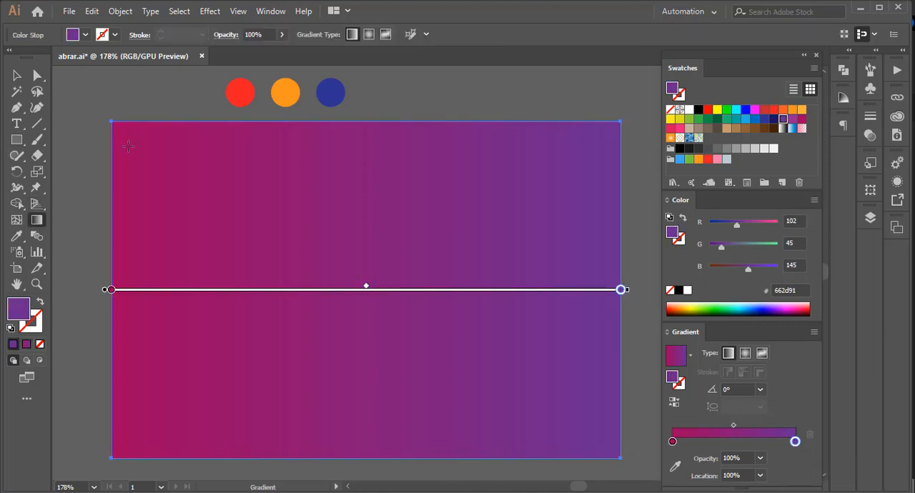
left_click_drag(116, 106, 633, 463)
left_click(16, 75)
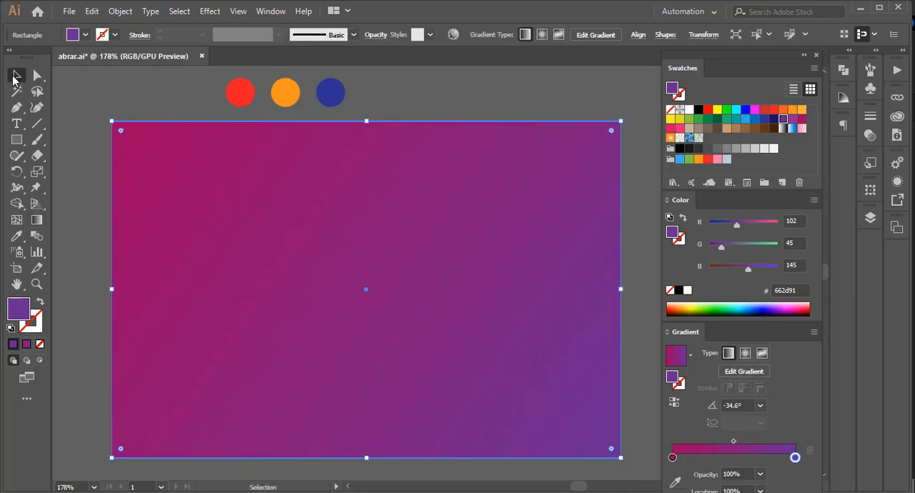
Lock the gradient background rectangle.
left_click(120, 10)
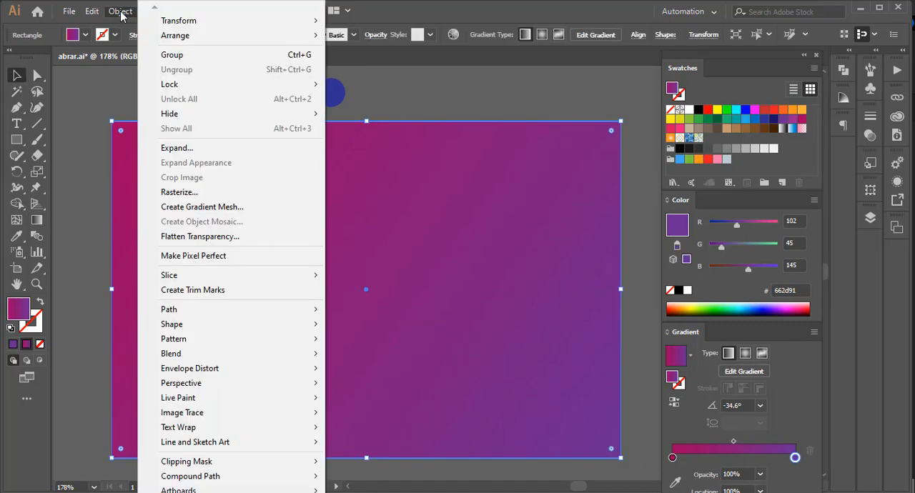
mouse_move(174, 85)
mouse_move(223, 87)
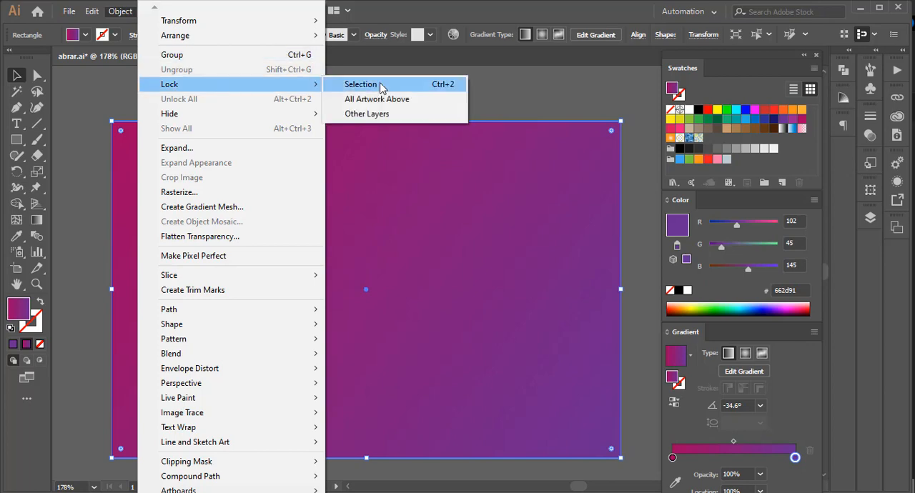
left_click(379, 85)
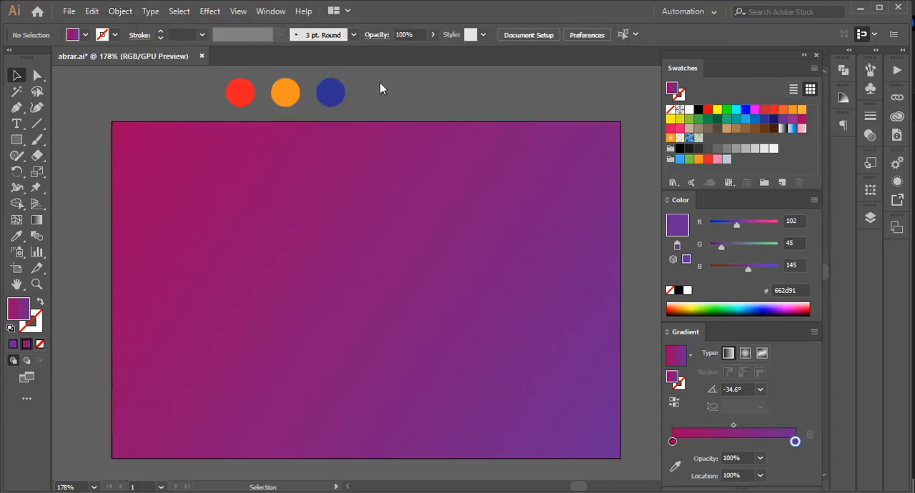
Draw a short horizontal line near the artboard's upper-left corner and give it a linear gradient stroke.
left_click(38, 126)
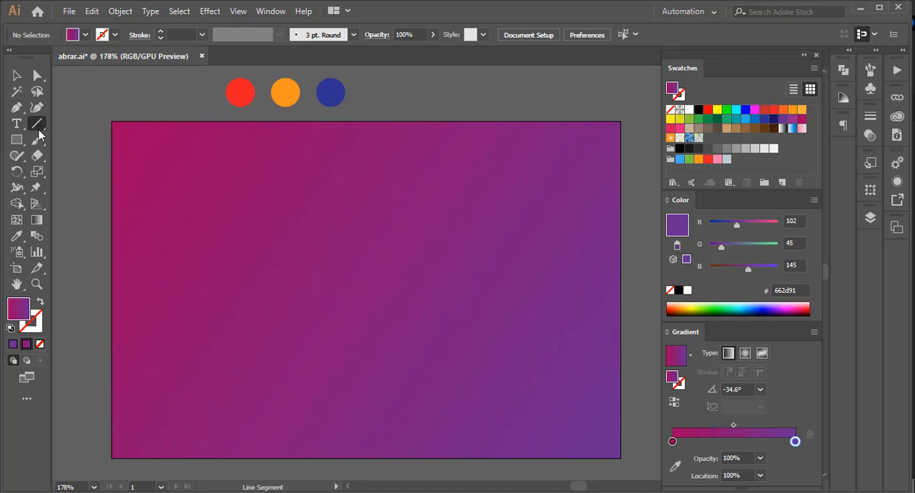
mouse_move(132, 150)
left_mouse_down()
mouse_move(193, 150)
mouse_move(174, 149)
left_mouse_up()
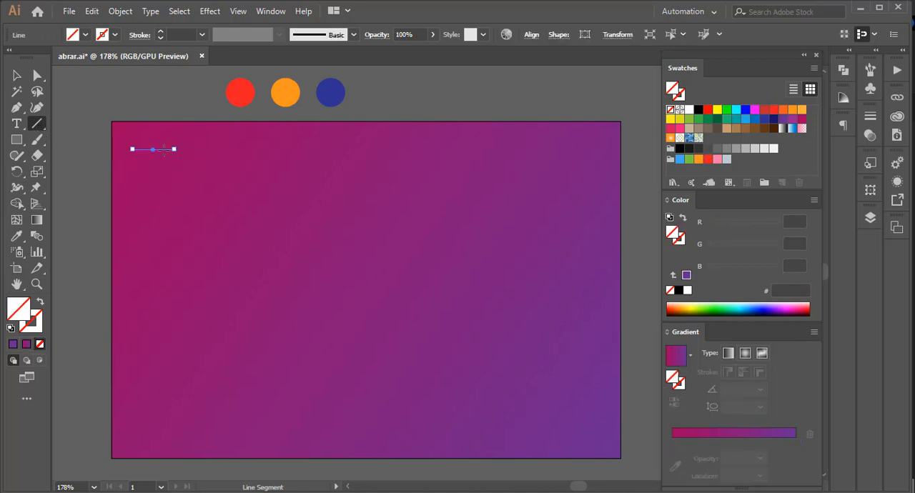
left_click(41, 319)
left_click(694, 434)
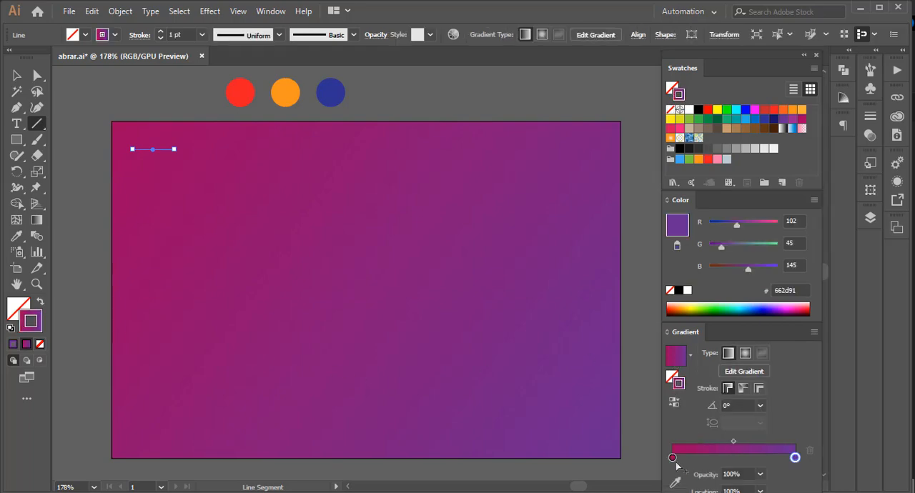
Colour the stroke gradient's start stop red and its end stop orange, sampling the circles above the artboard.
left_click(671, 457)
left_click(676, 485)
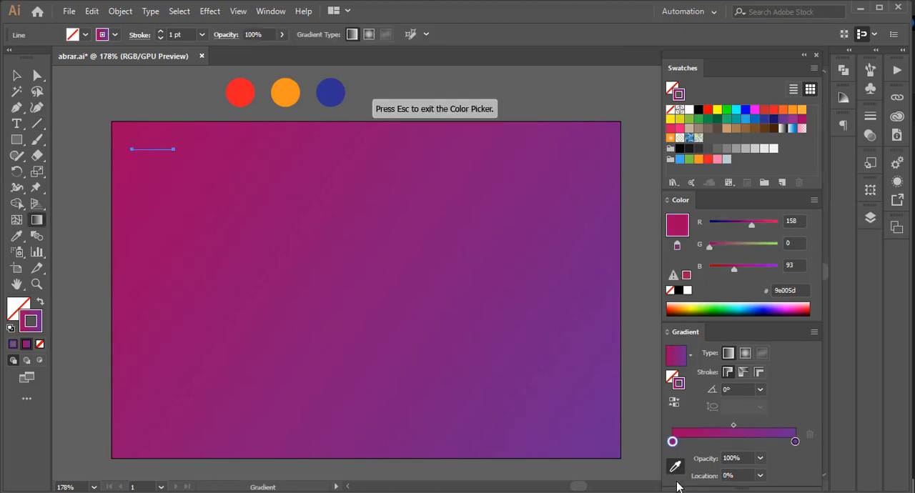
left_click(240, 92)
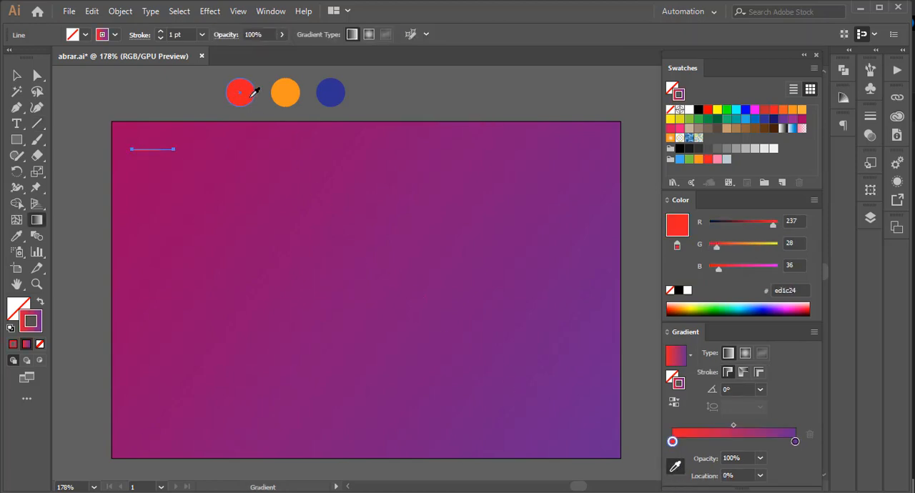
left_click(795, 442)
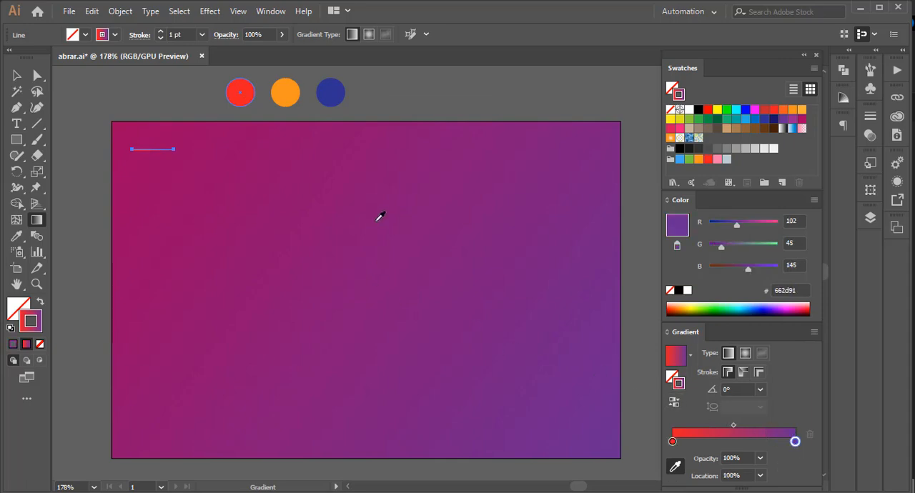
left_click(296, 91)
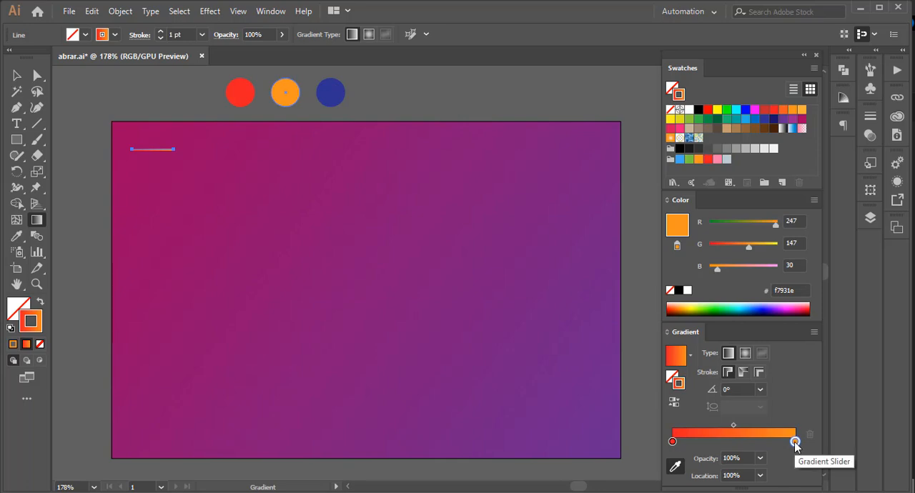
Add two middle stops to the stroke gradient, a red one at about 52% and a dark blue one at about 44%, sampled from the circles.
left_click_drag(795, 443, 736, 443)
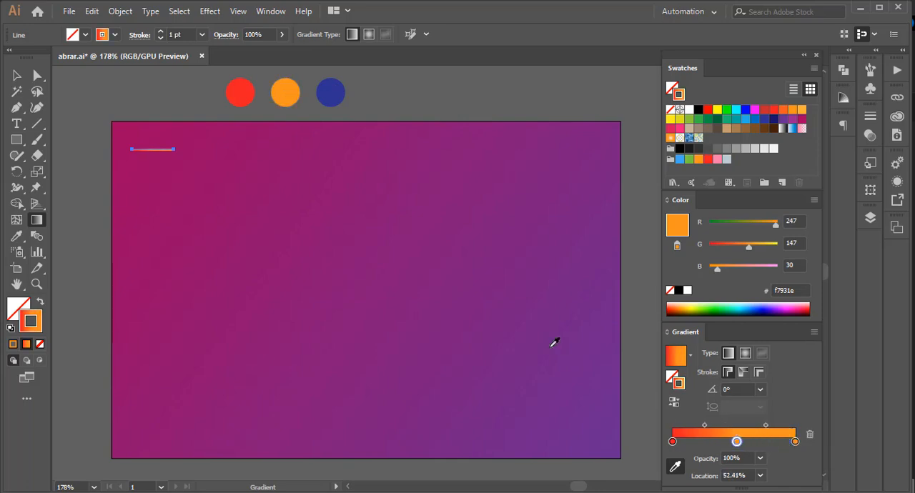
left_click(238, 89)
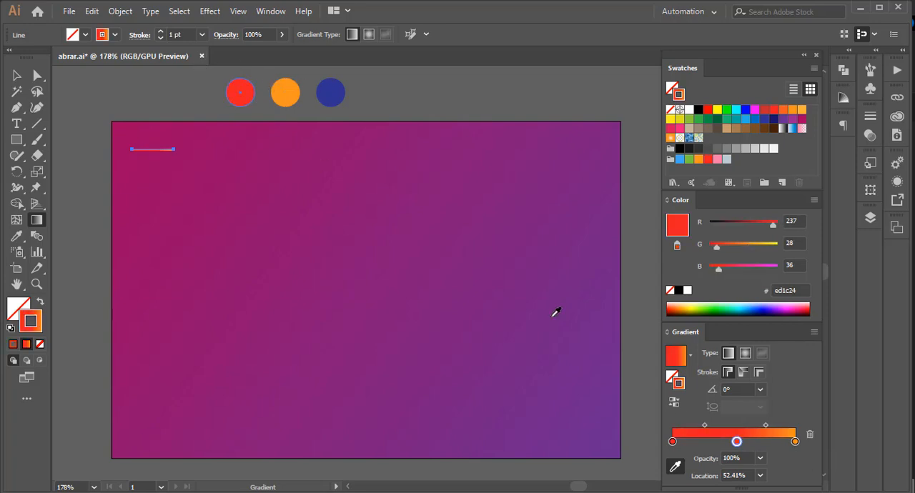
left_click(726, 443)
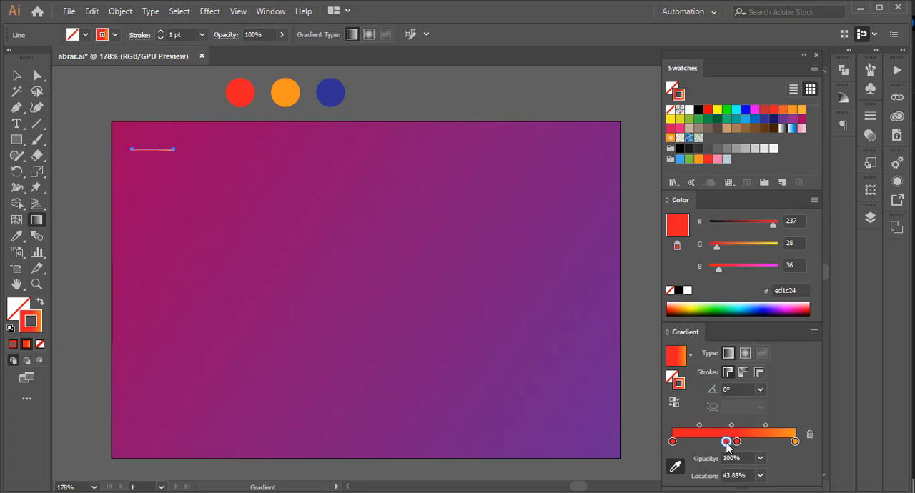
left_click(340, 93)
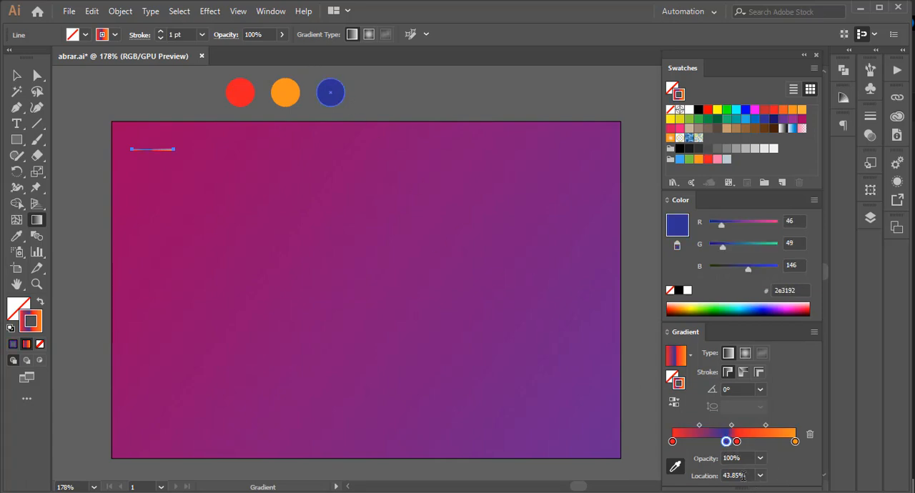
Set the dark blue gradient stop's location to 48% and the middle red stop's location to 52%.
left_click_drag(742, 475, 720, 477)
type("4")
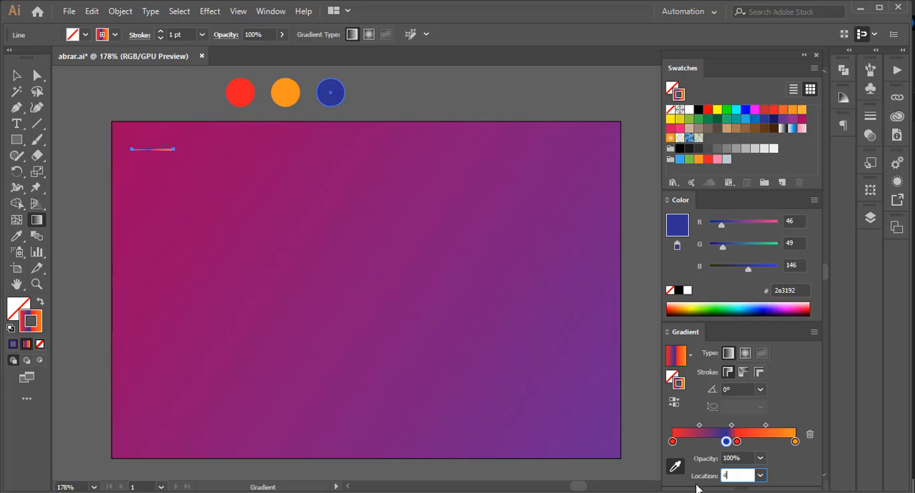
type("8")
key("Return")
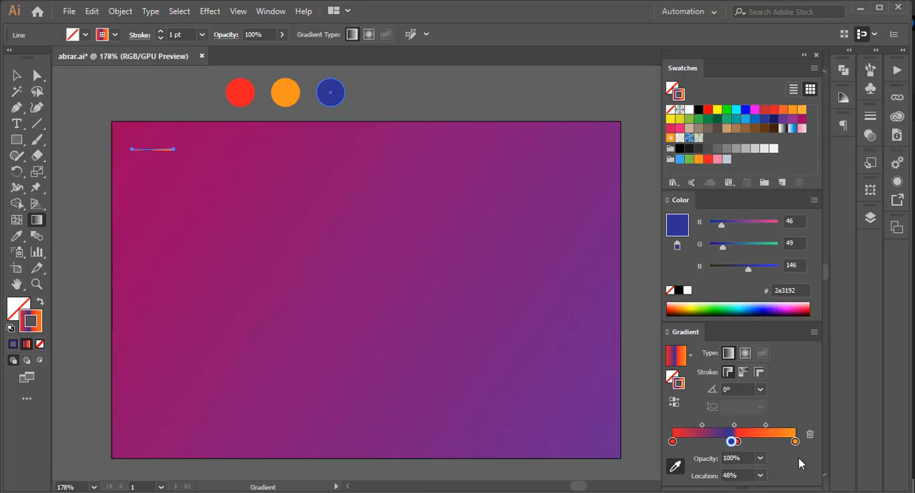
left_click(736, 441)
left_click_drag(746, 475, 713, 476)
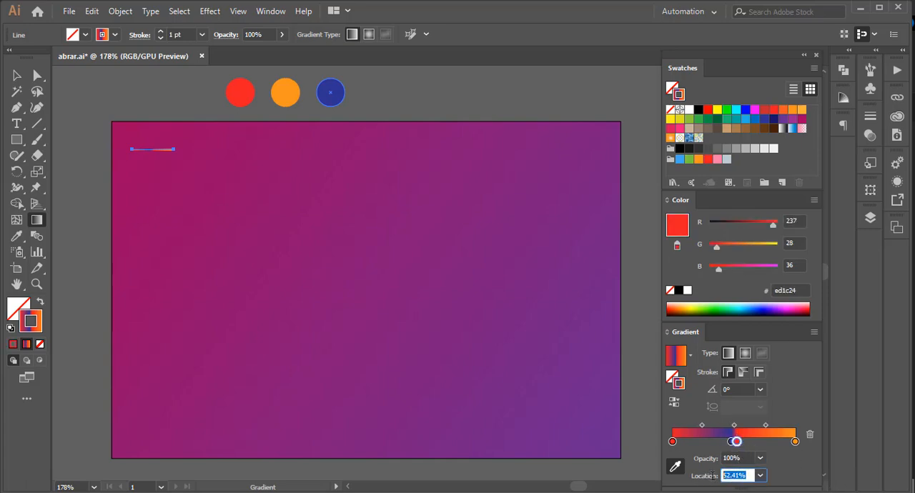
type("52")
key("Return")
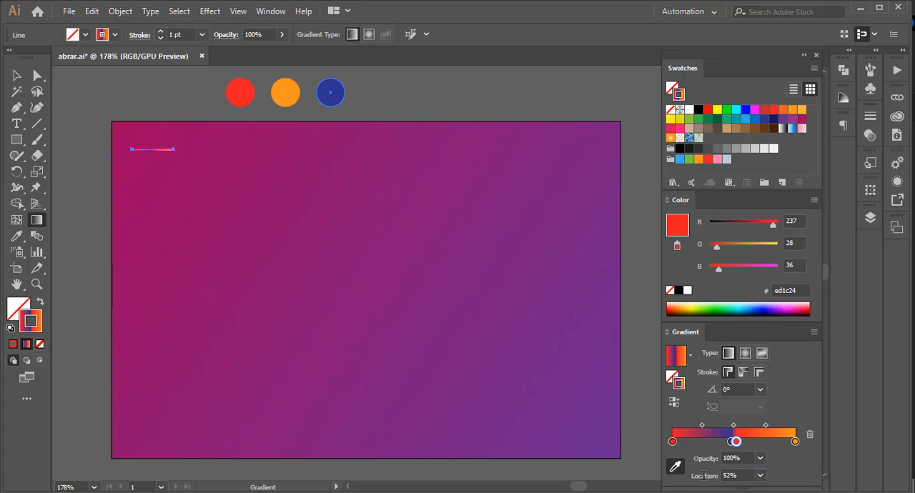
Apply a Zig Zag effect to the line with relative size 4%, 3 ridges per segment and smooth points.
left_click(16, 75)
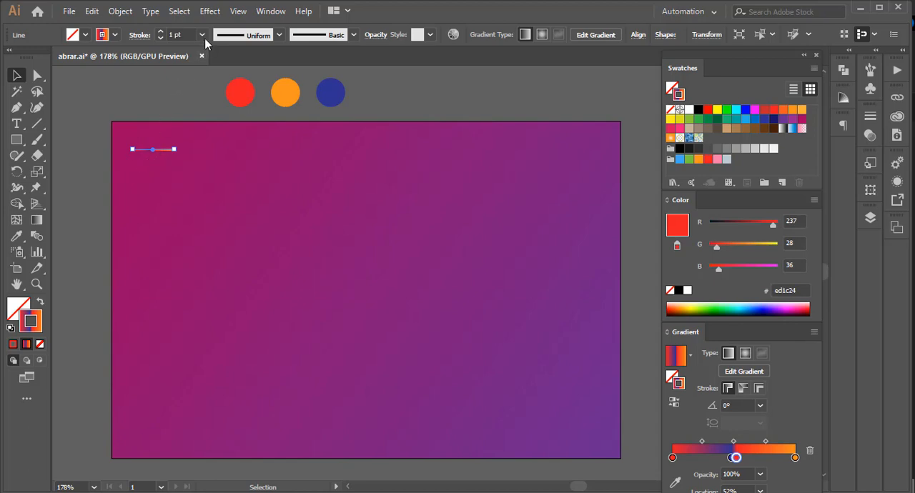
left_click(210, 11)
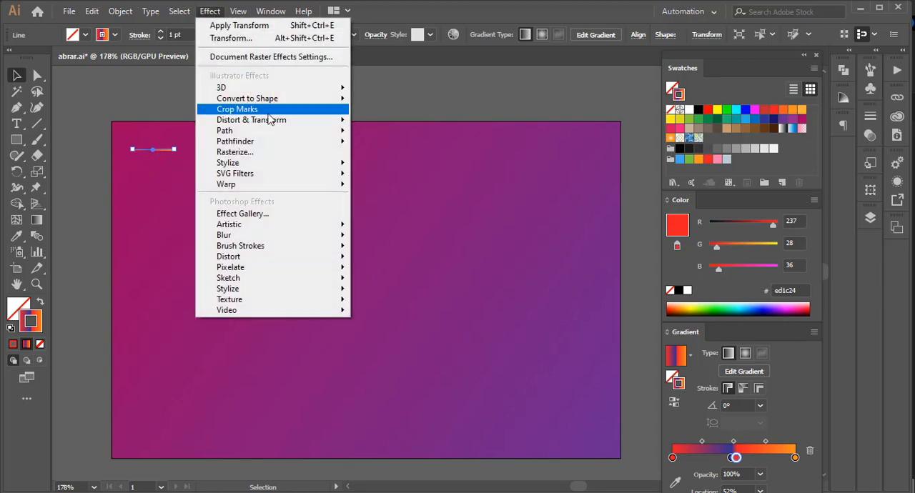
mouse_move(306, 122)
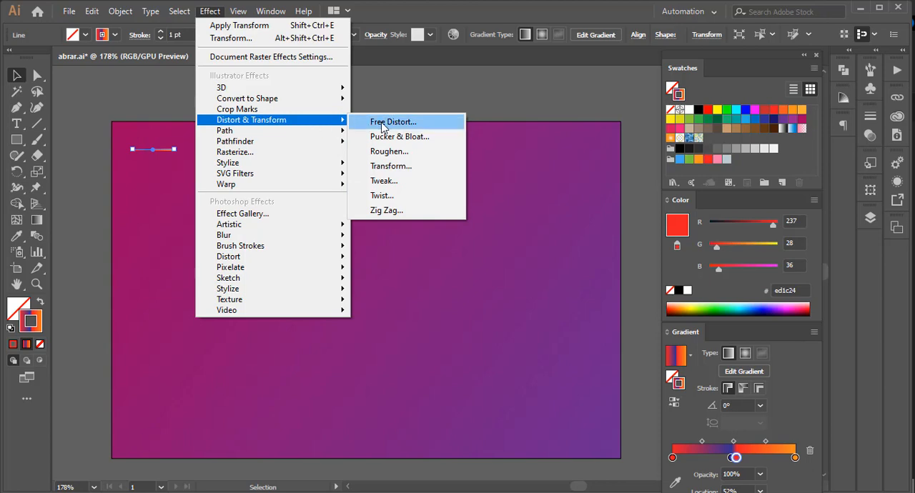
left_click(386, 210)
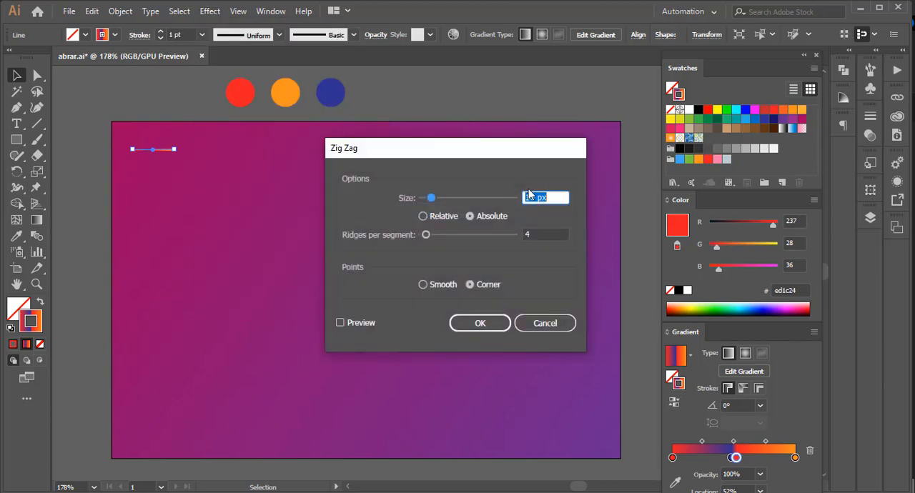
left_click(341, 323)
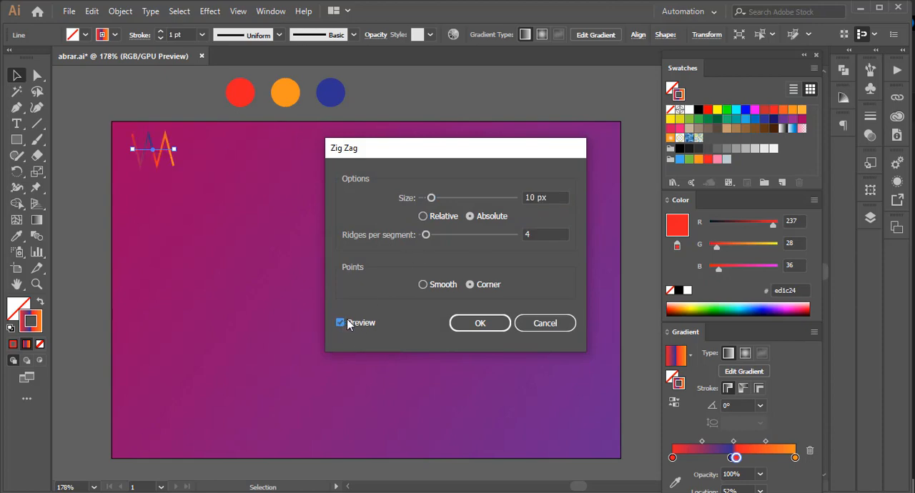
left_click_drag(537, 197, 511, 193)
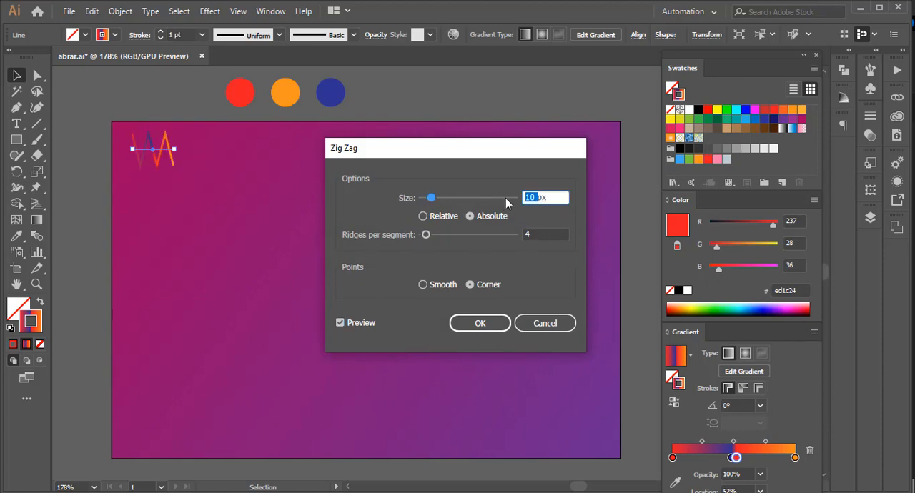
type("4")
left_click_drag(536, 236, 513, 236)
type("3")
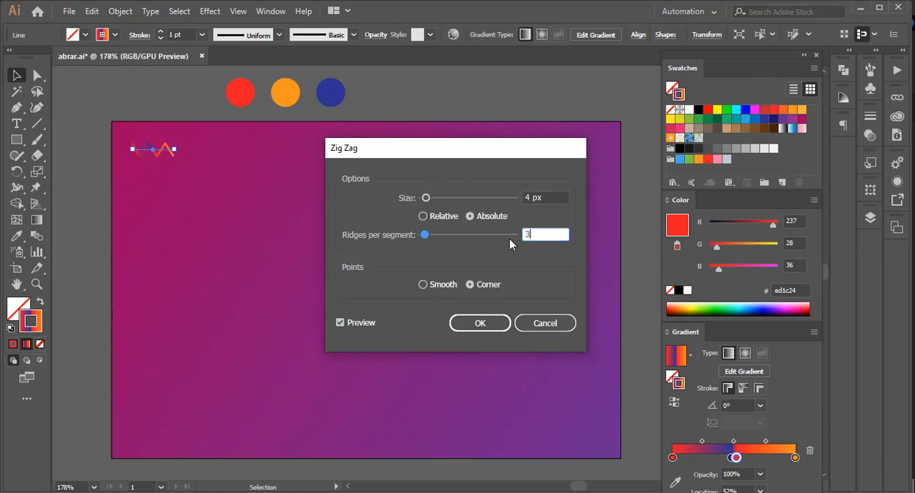
left_click(423, 217)
left_click(423, 285)
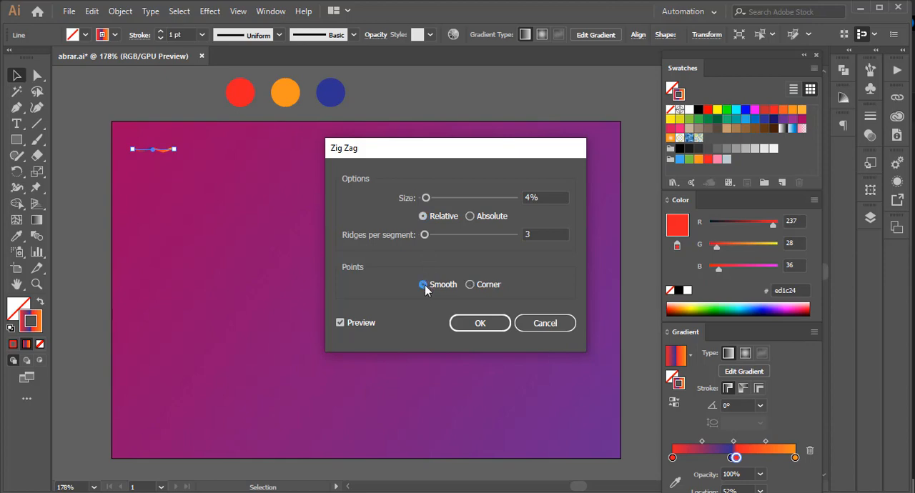
left_click(480, 324)
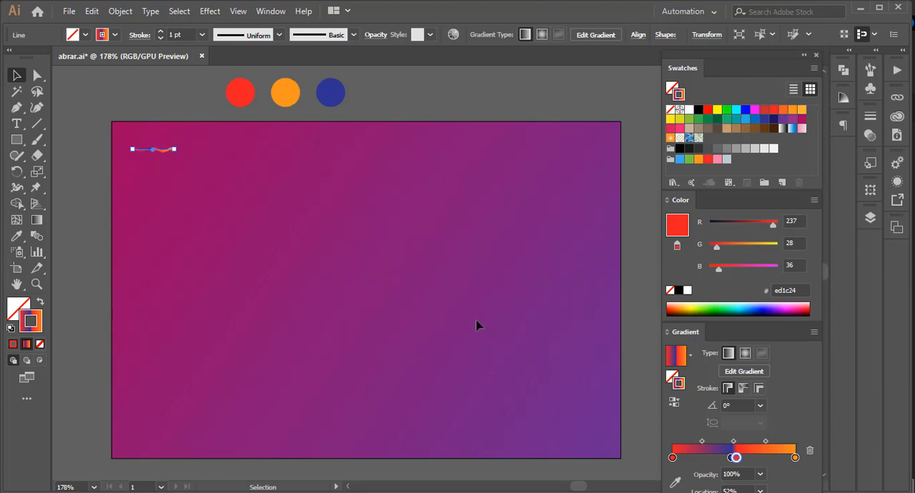
Apply a Transform effect to the wavy line with a 30° rotation angle and 5 copies.
left_click(211, 11)
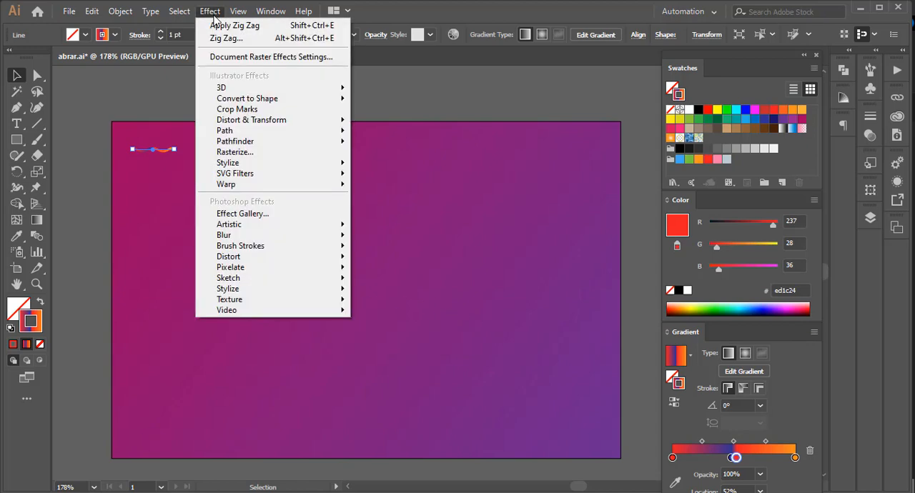
mouse_move(281, 129)
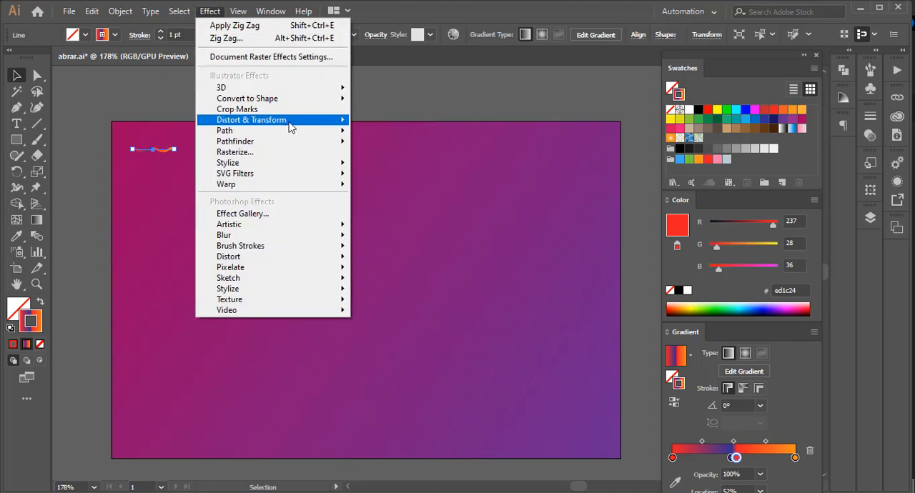
mouse_move(316, 124)
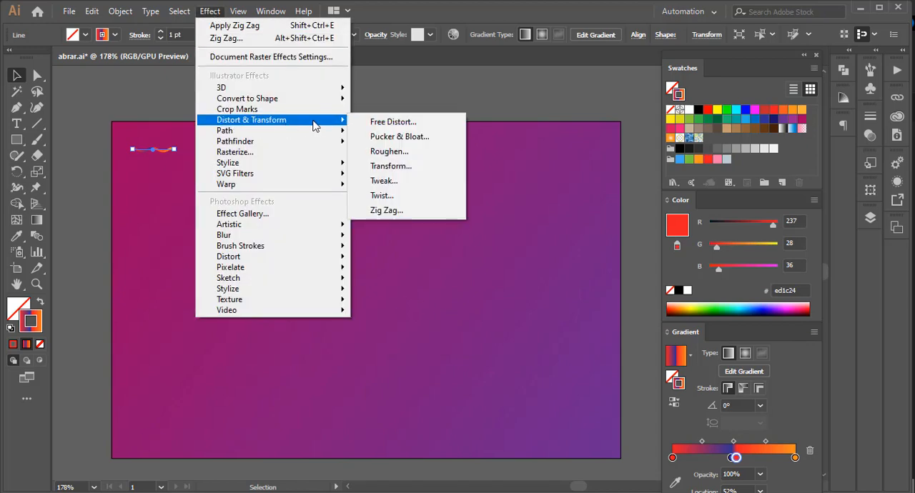
left_click(397, 167)
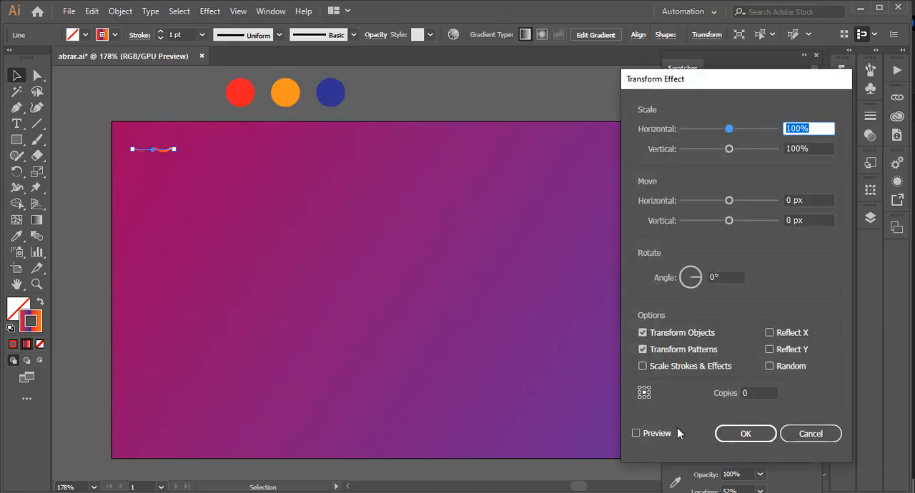
left_click(636, 433)
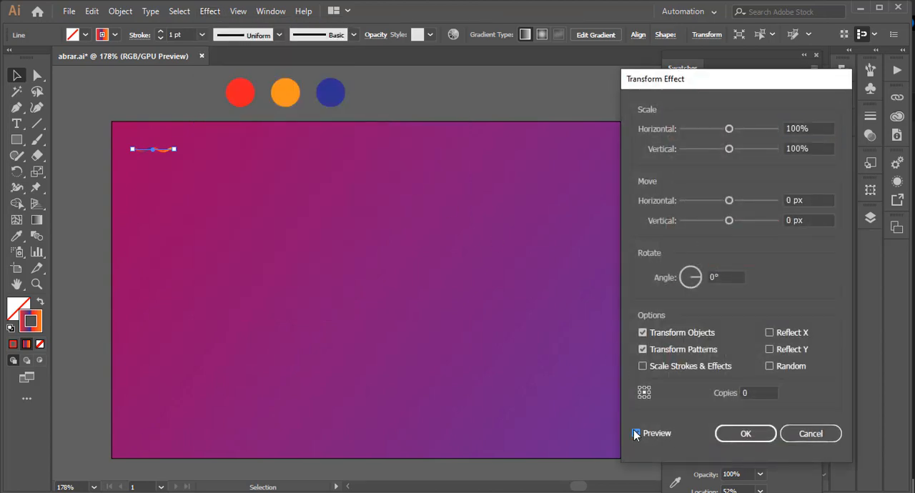
left_click(712, 278)
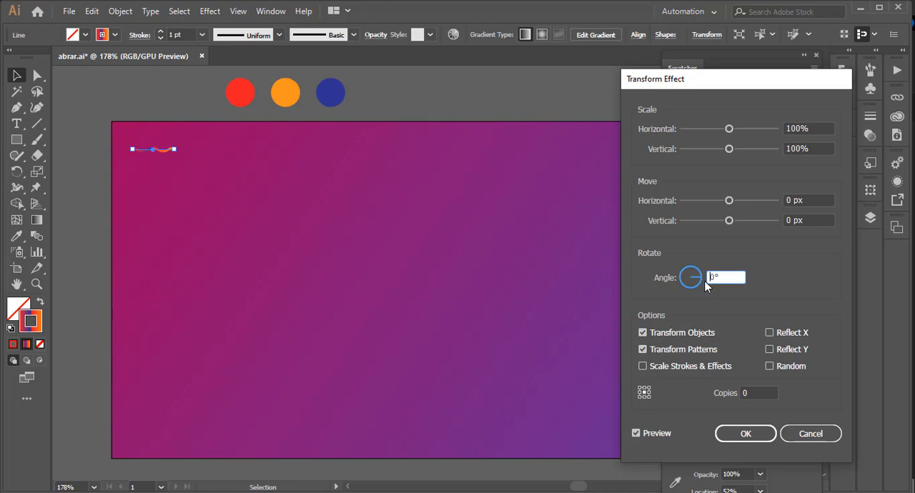
type("3")
left_click(750, 393)
key("BackSpace")
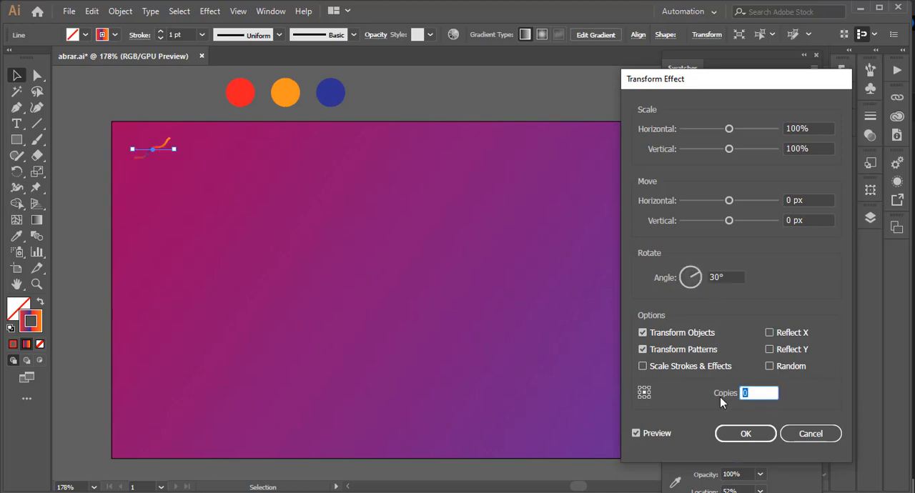
type("5")
left_click(734, 434)
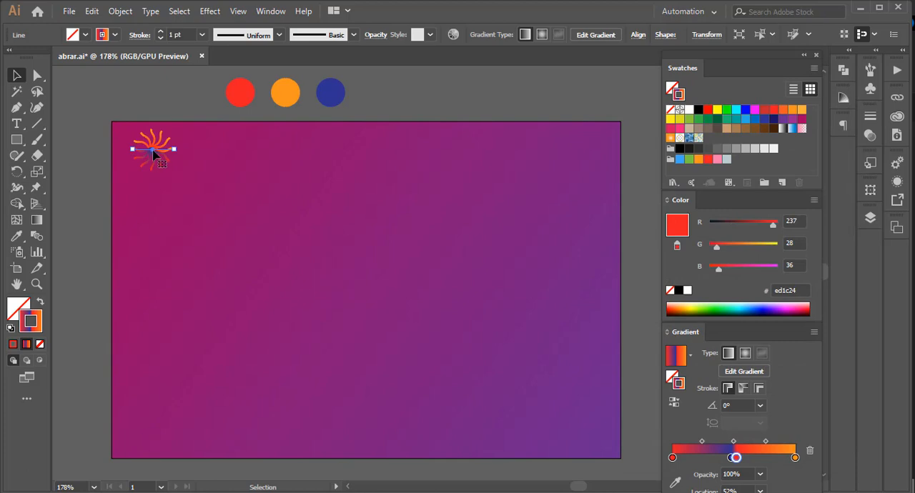
Duplicate the burst to its right, enlarge the copy to about twice the size, and move both bursts slightly down.
left_click_drag(153, 152, 385, 152)
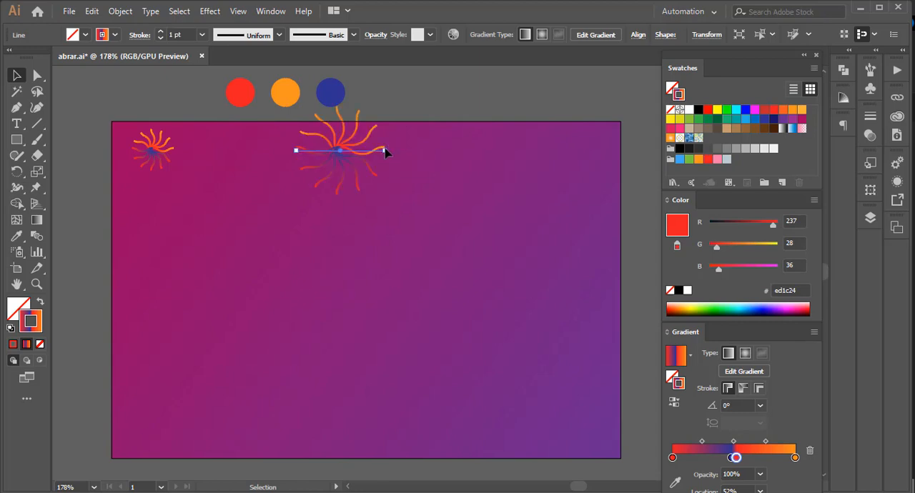
left_click(156, 154, "shift")
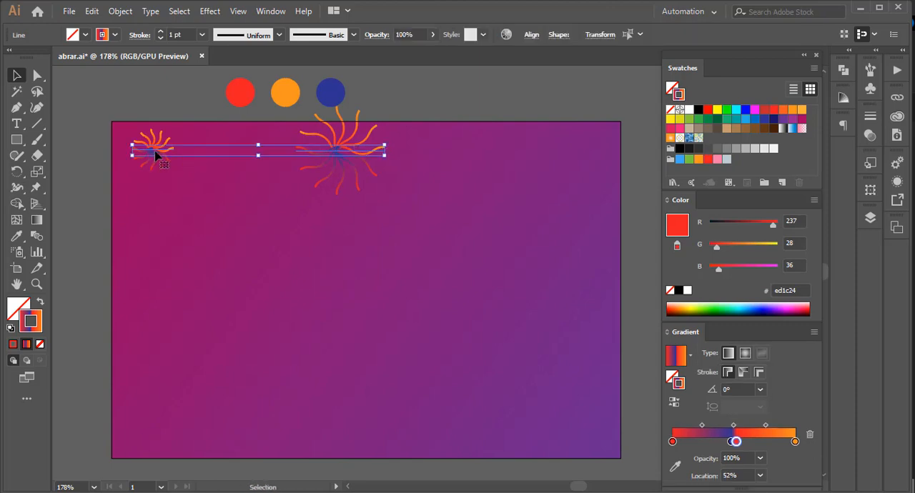
left_click_drag(156, 154, 155, 174)
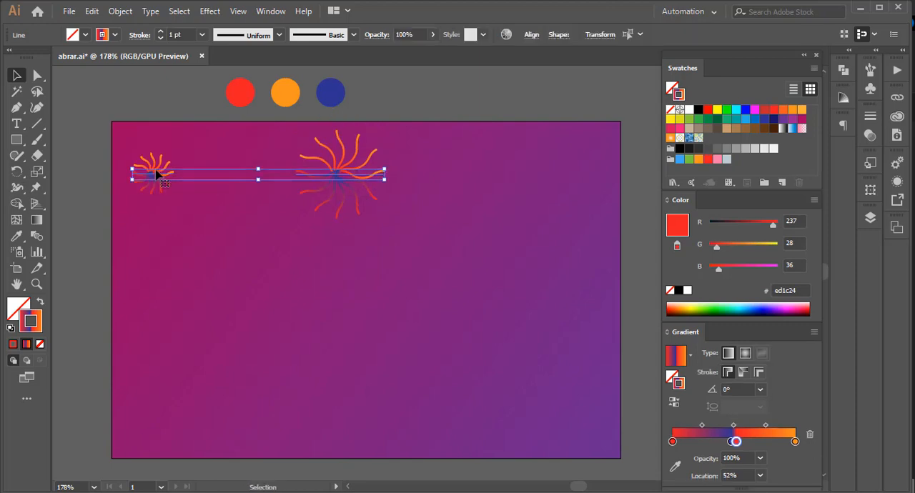
Set the blend options to Specified Steps spacing with 800 steps.
left_click(122, 12)
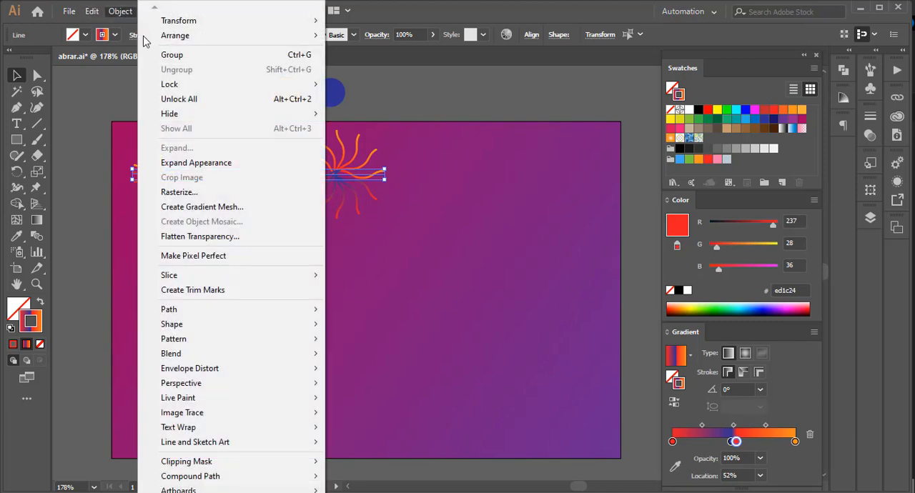
mouse_move(190, 355)
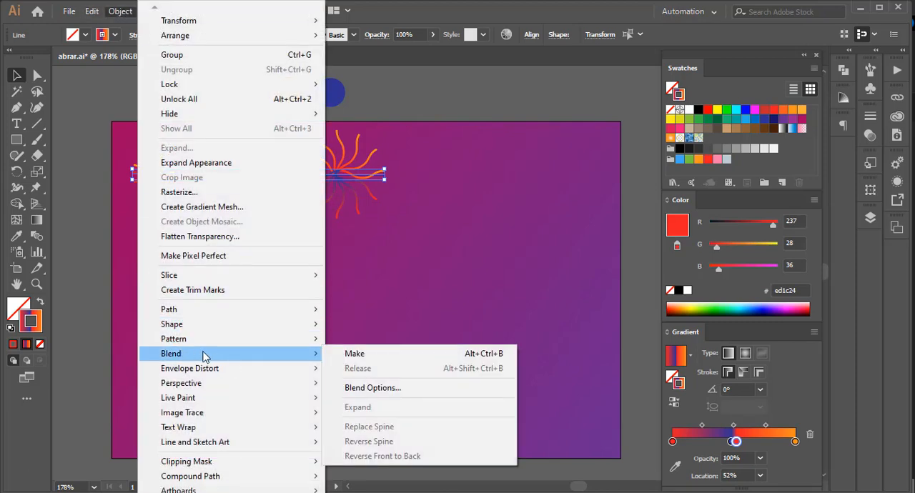
left_click(387, 390)
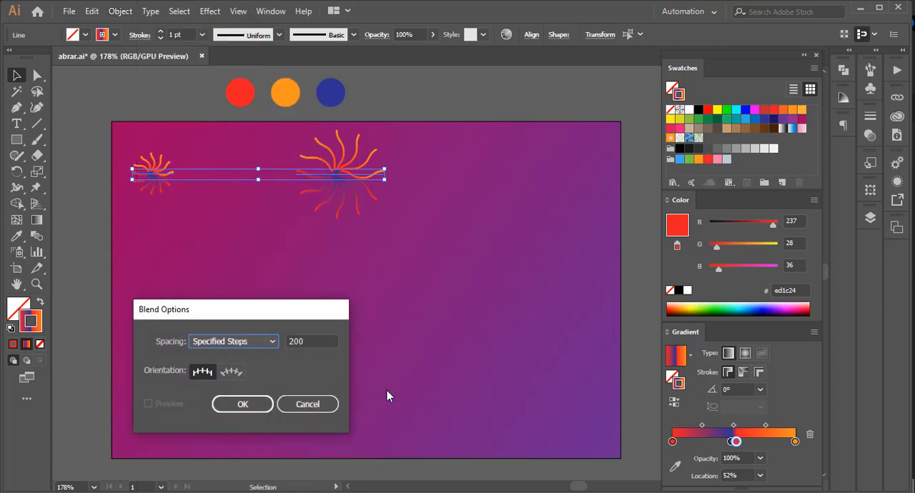
left_click(245, 343)
left_click(246, 371)
left_click_drag(294, 341, 285, 347)
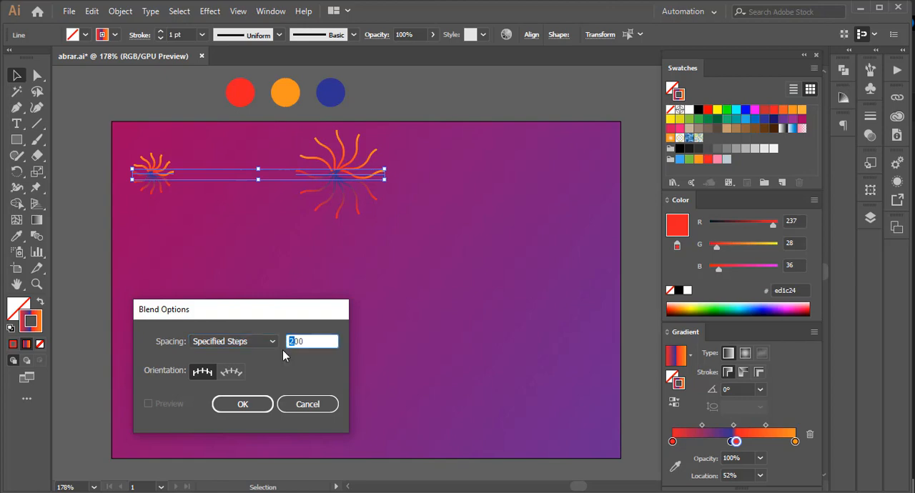
type("8")
left_click(242, 405)
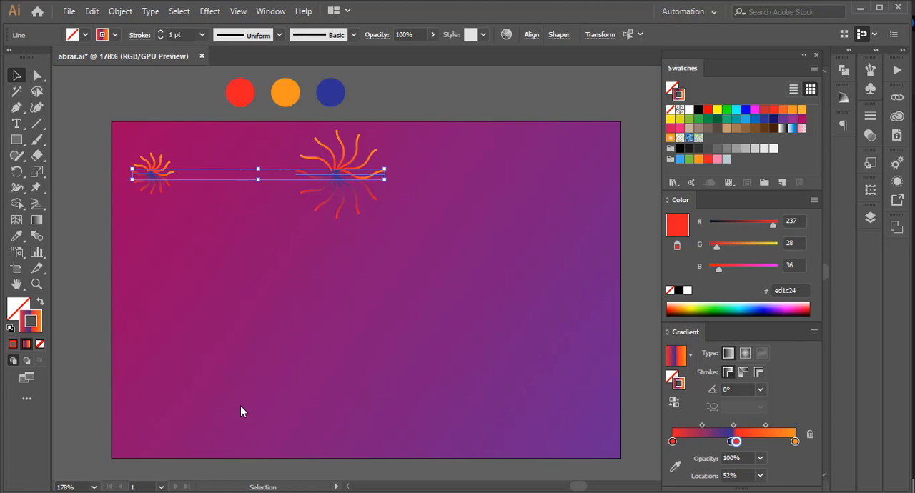
Make a blend between the small and large bursts and deselect it.
left_click(119, 11)
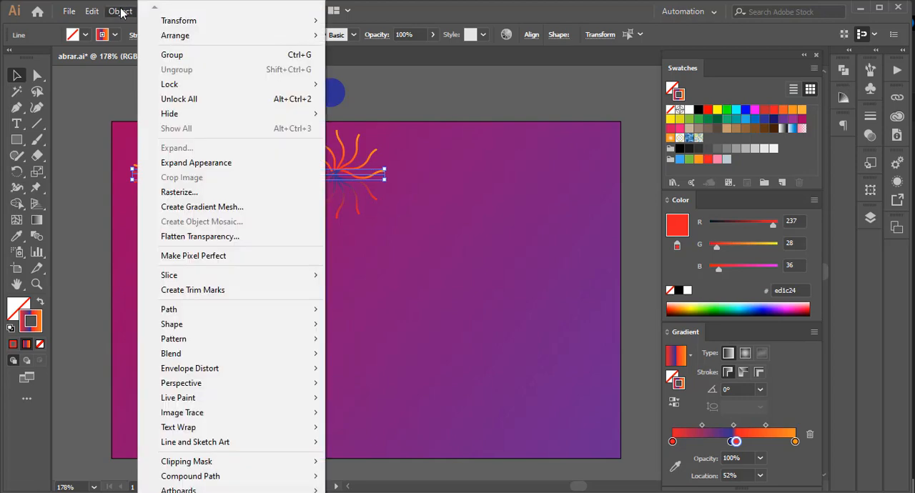
mouse_move(242, 357)
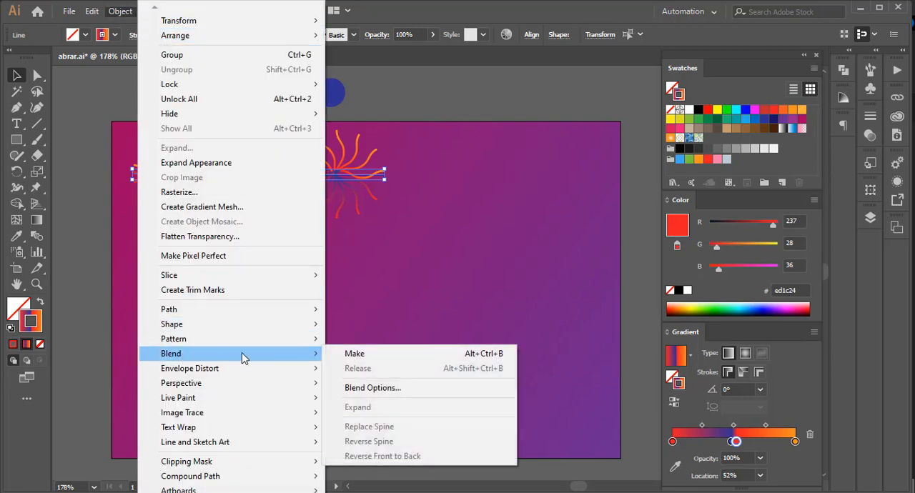
left_click(375, 353)
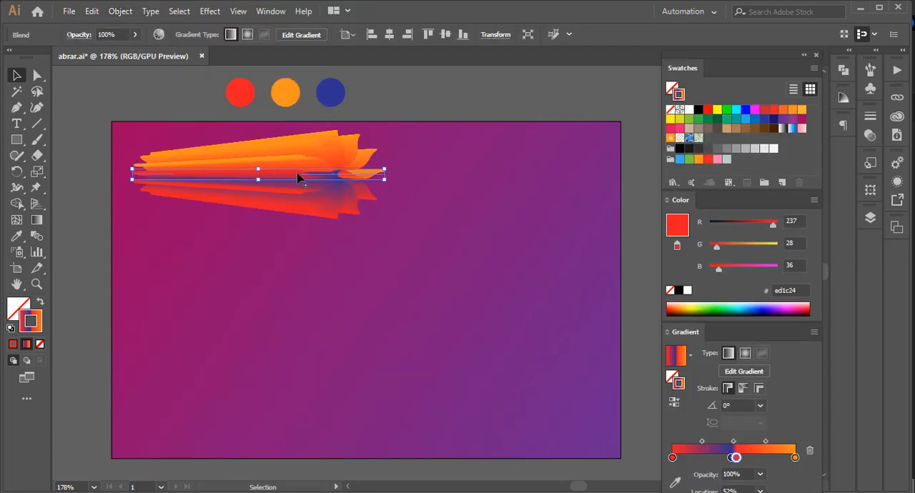
left_click(210, 249)
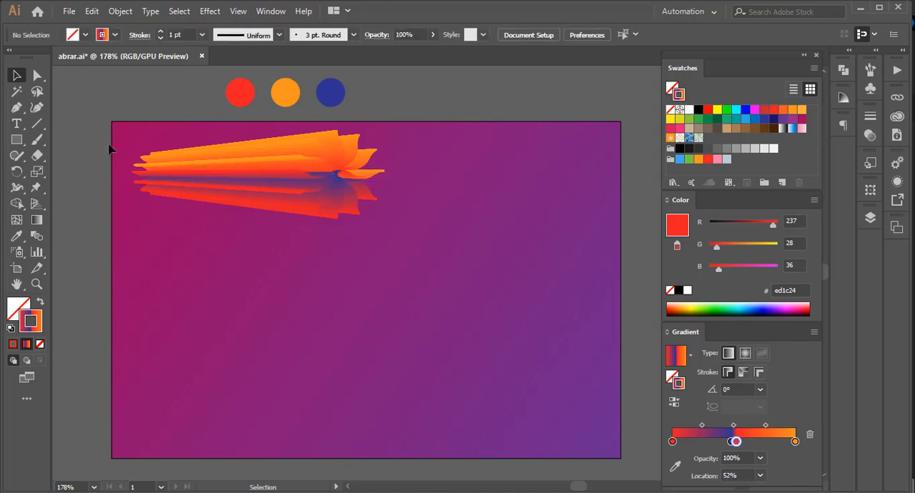
left_click(43, 108)
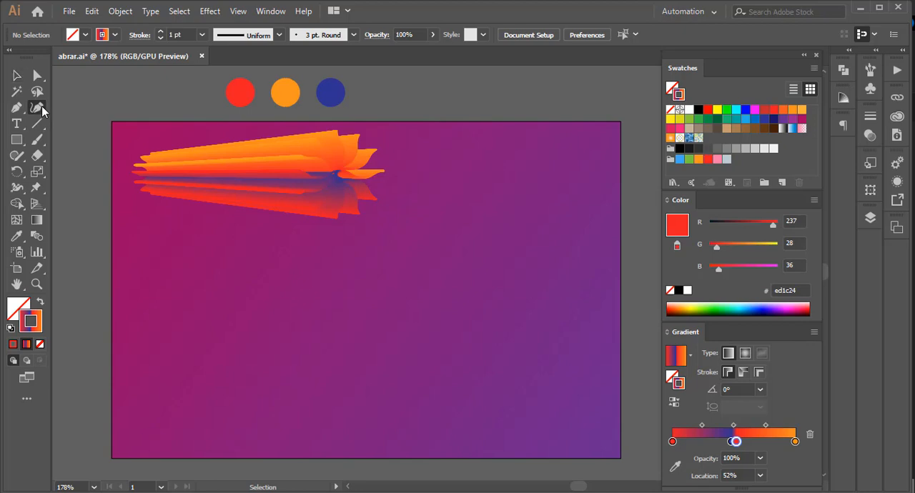
left_click(77, 254)
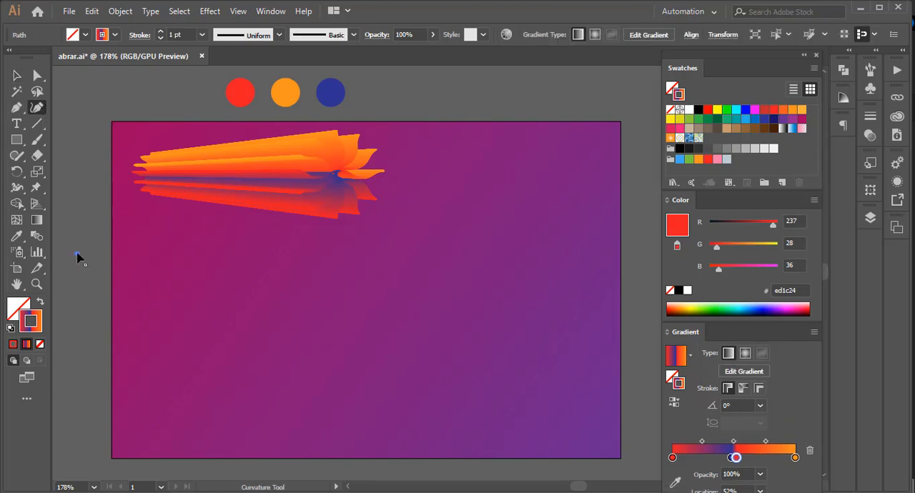
left_click(232, 270)
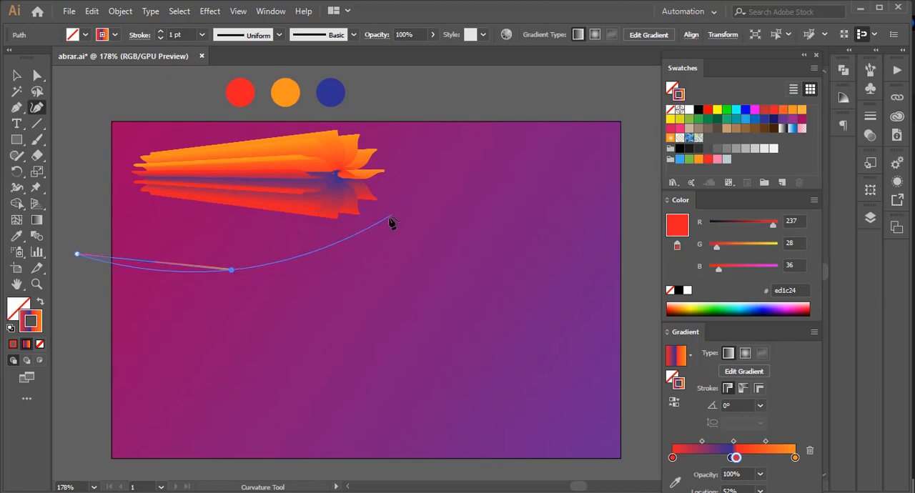
key("Escape")
left_click(379, 222)
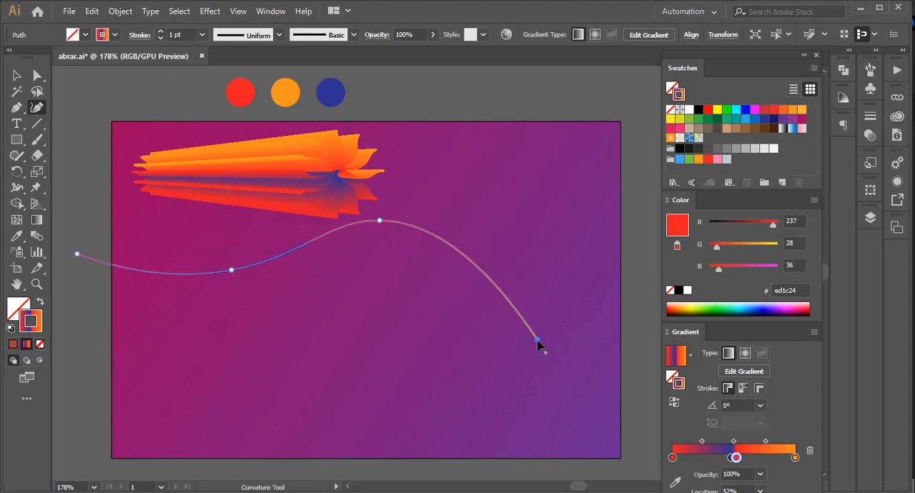
left_click(537, 340)
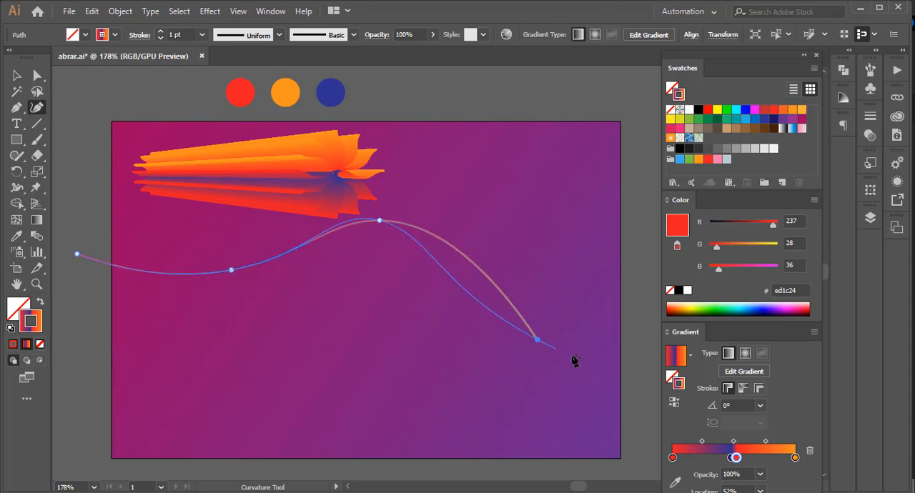
key("Escape")
left_click(648, 300)
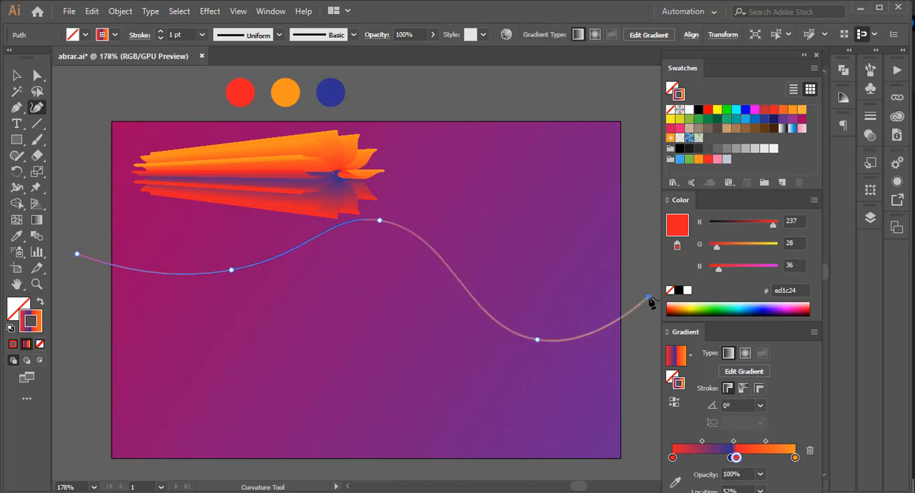
key("v")
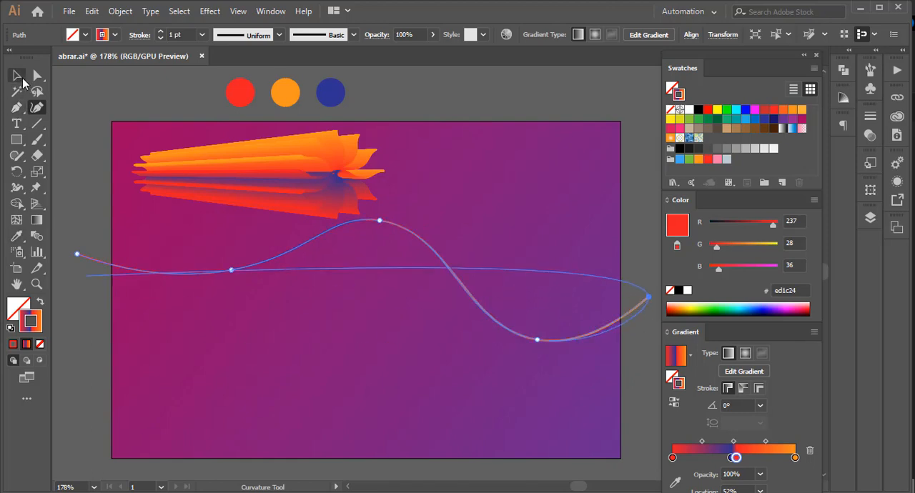
left_click_drag(258, 265, 246, 306)
left_click_drag(248, 304, 259, 307)
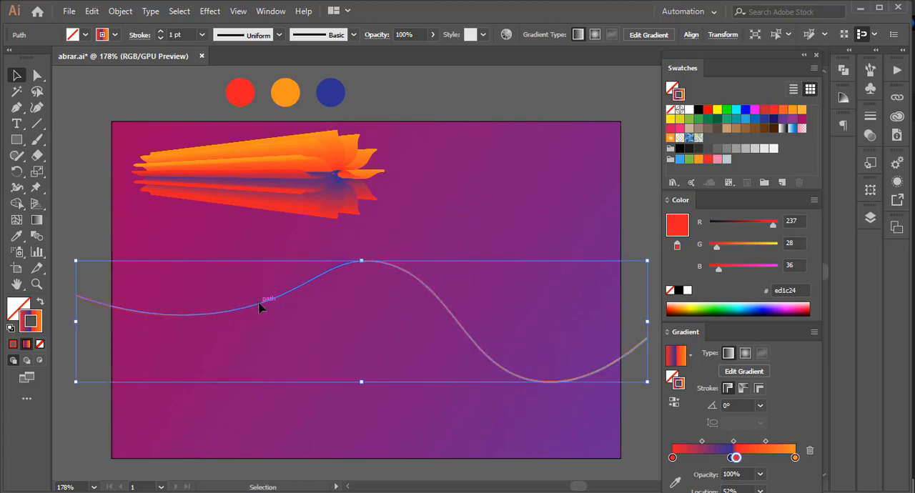
key("Delete")
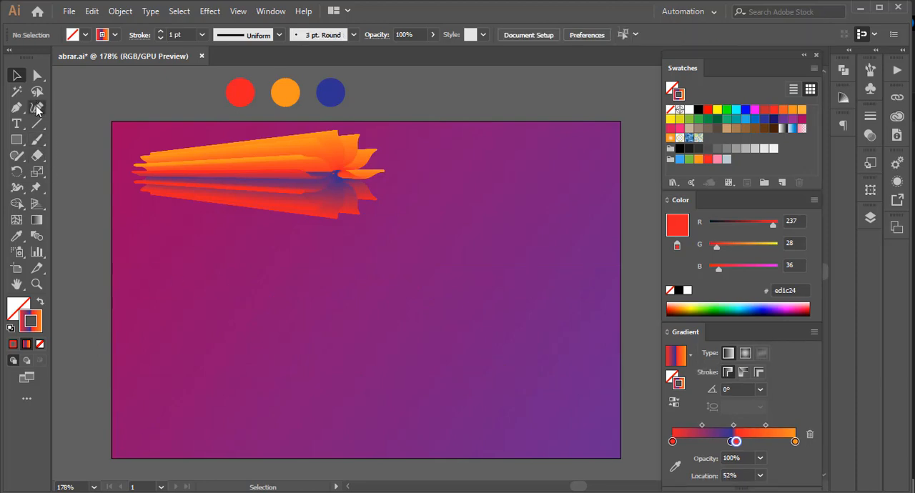
Draw a five-point wavy path with the Curvature tool below the blend, running past both side edges of the artboard.
key("shift+grave")
left_click(63, 270)
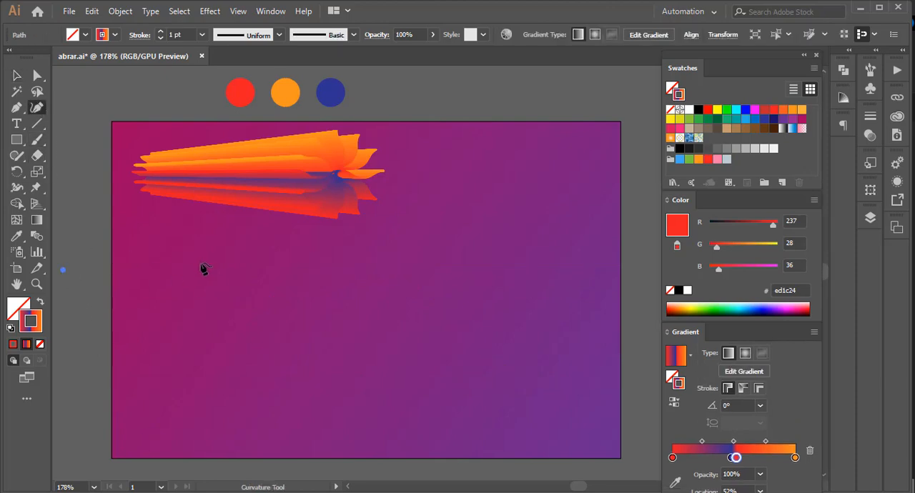
left_click(196, 262)
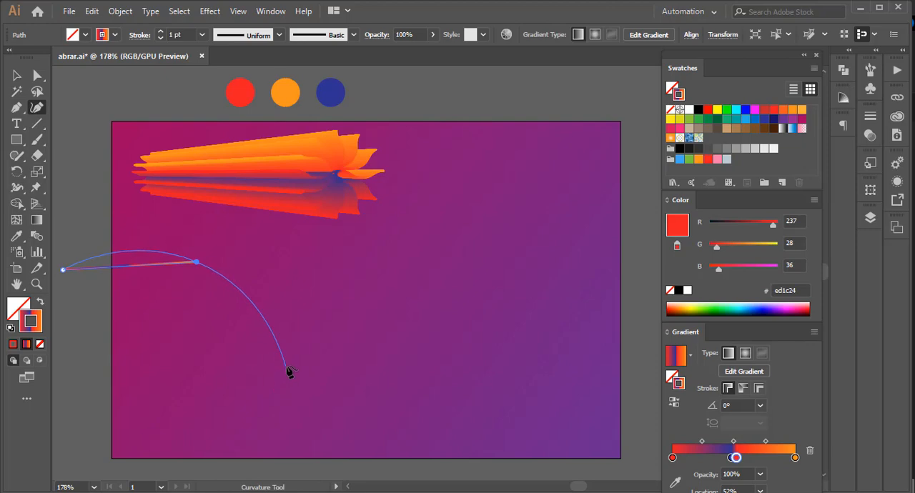
left_click(286, 366)
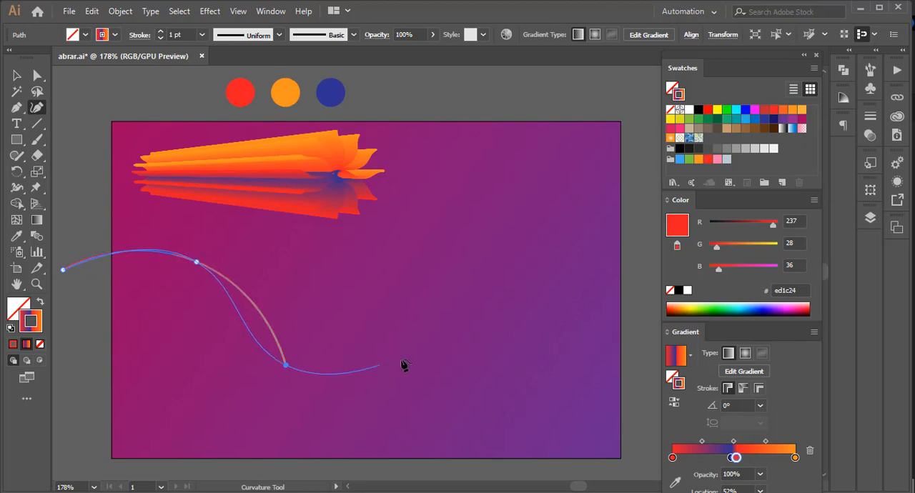
left_click(449, 318)
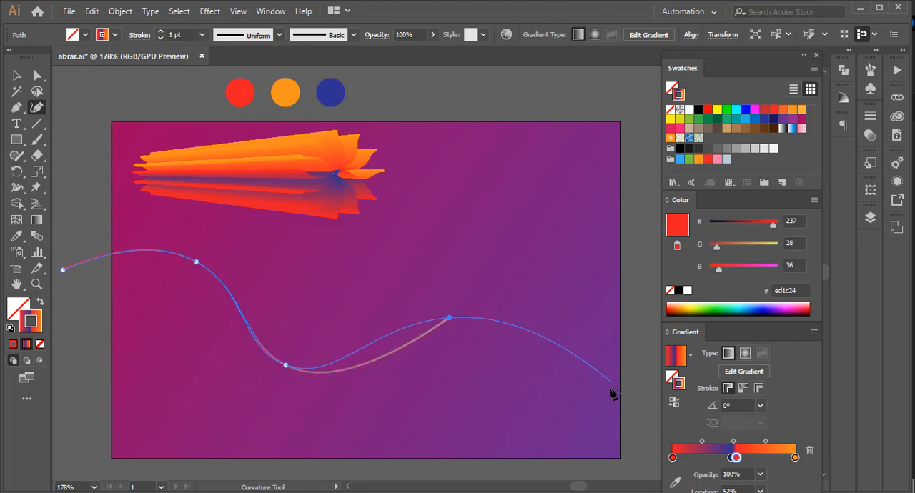
left_click(638, 422)
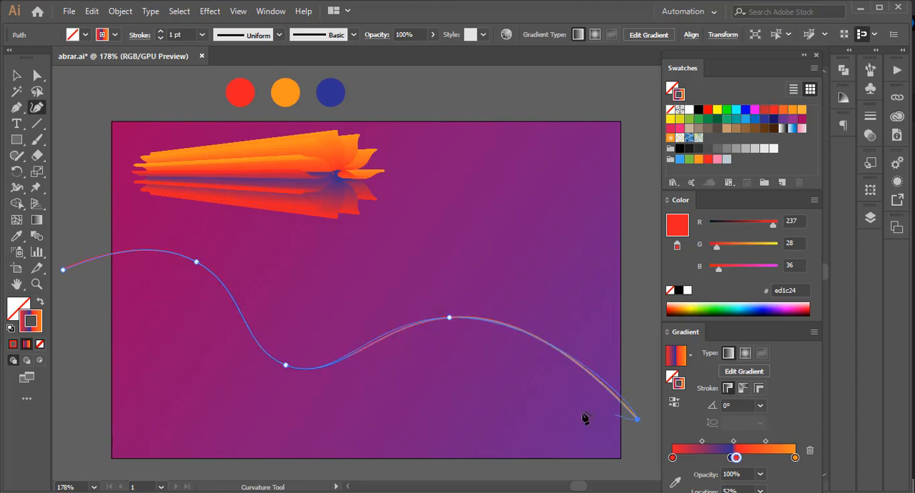
Replace the spine of the burst blend with the wavy path so the blend follows its curve.
left_click(16, 75)
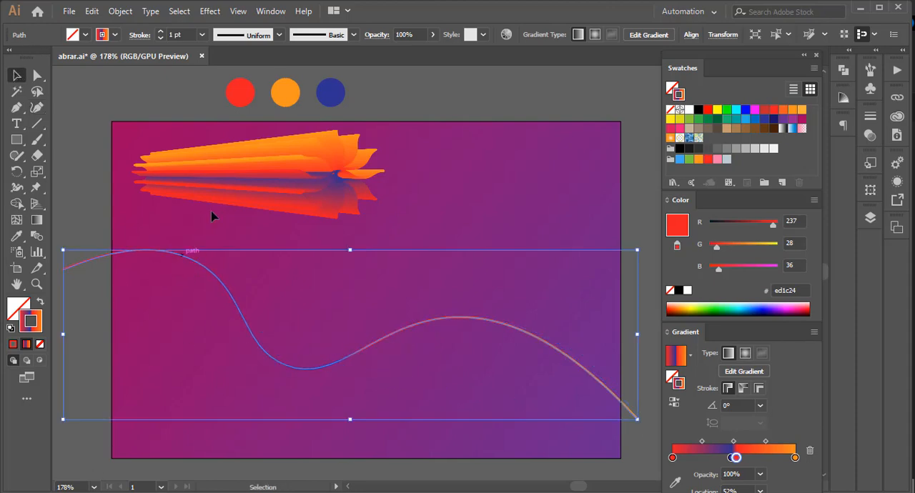
left_click(223, 180, "shift")
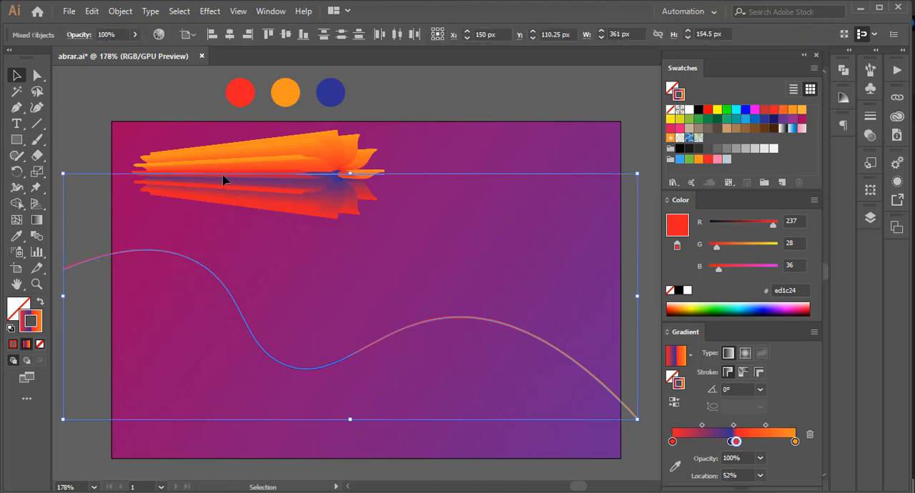
left_click(112, 12)
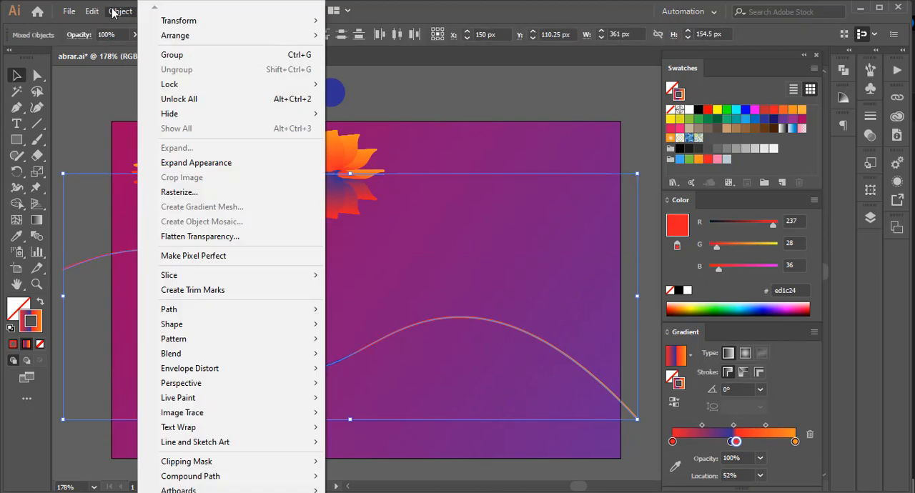
mouse_move(229, 353)
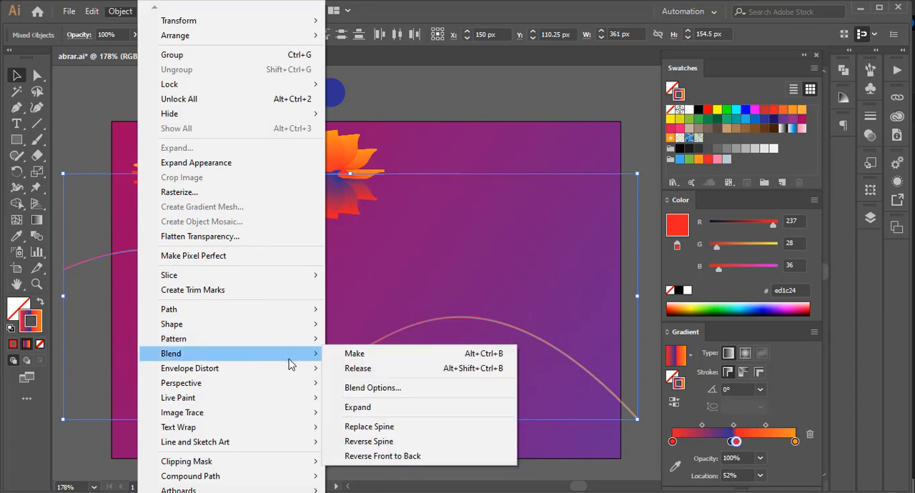
left_click(381, 426)
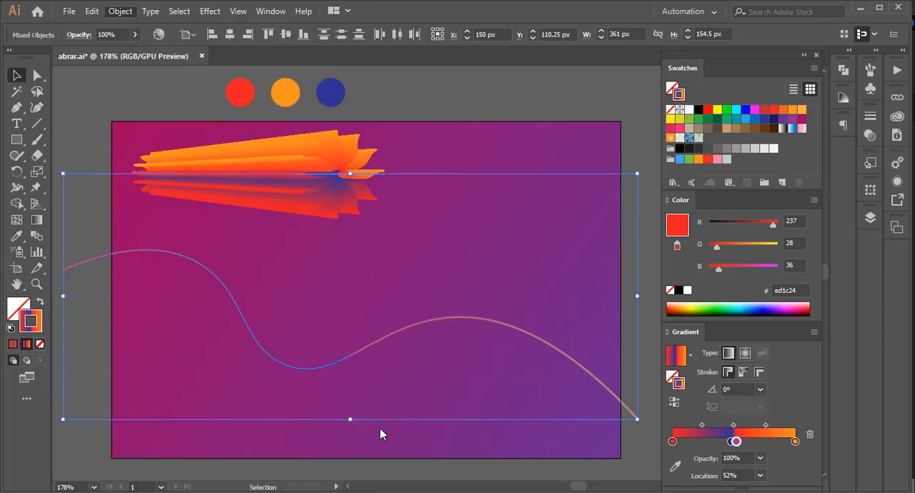
Lengthen the large burst's source line and shorten the small burst's to widen the wave's left end and narrow its right end.
left_click(44, 82)
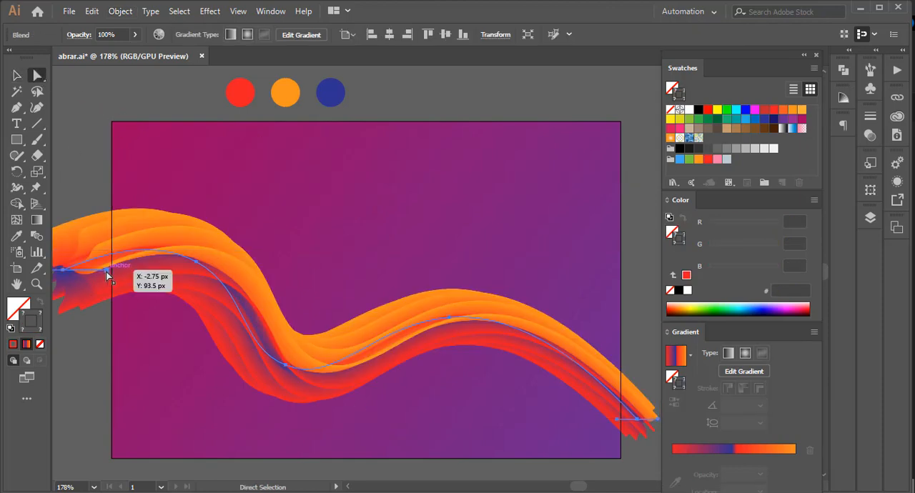
key("v")
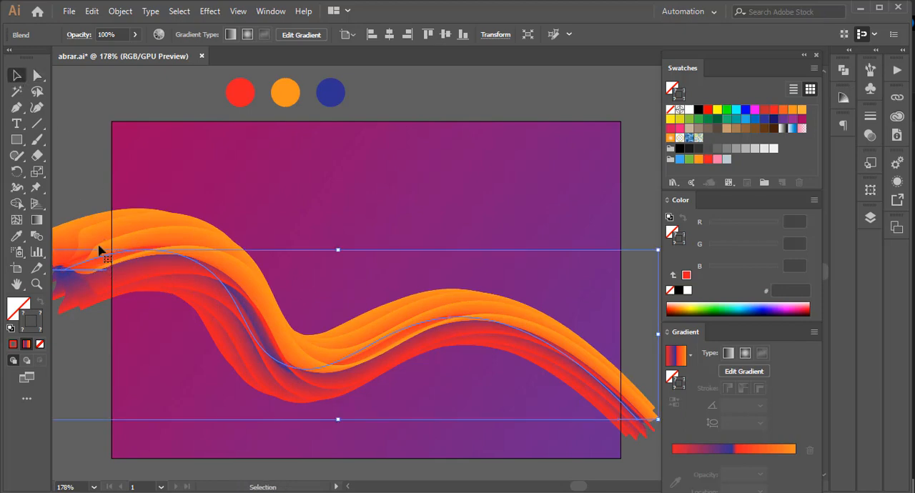
left_click(95, 178)
left_click(85, 283)
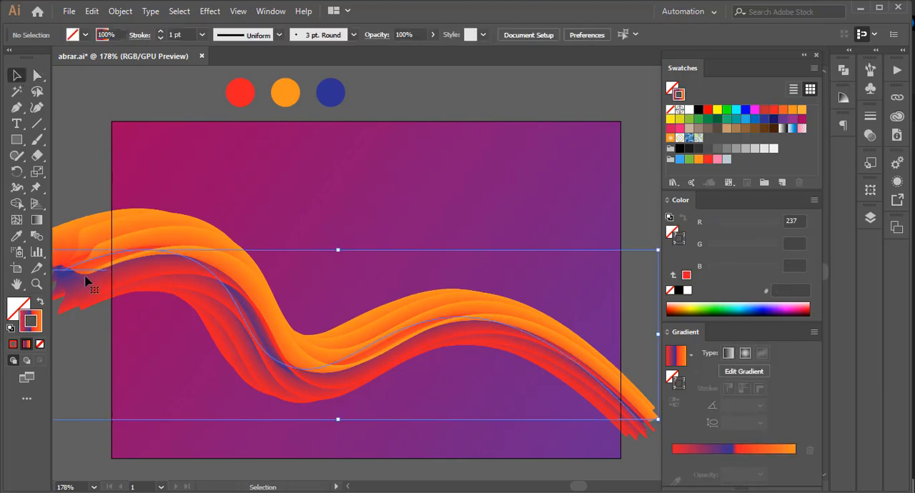
left_click(76, 94)
left_click(38, 76)
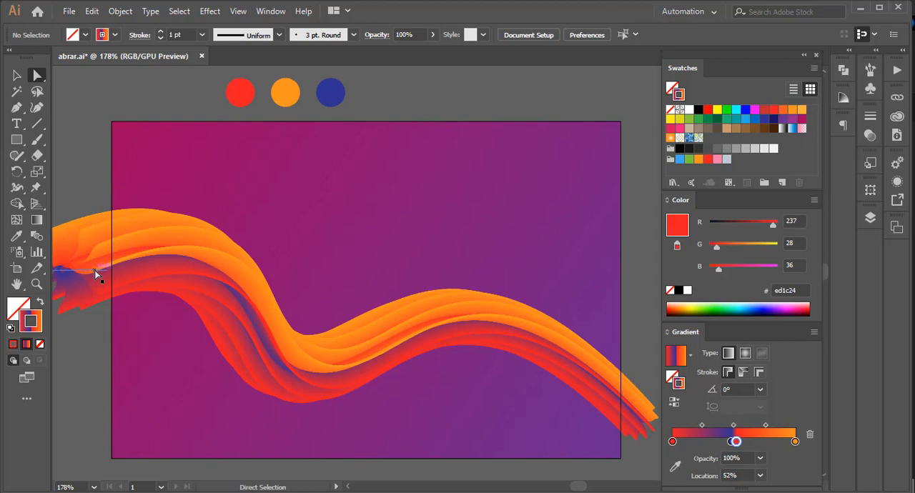
left_click_drag(106, 269, 138, 271)
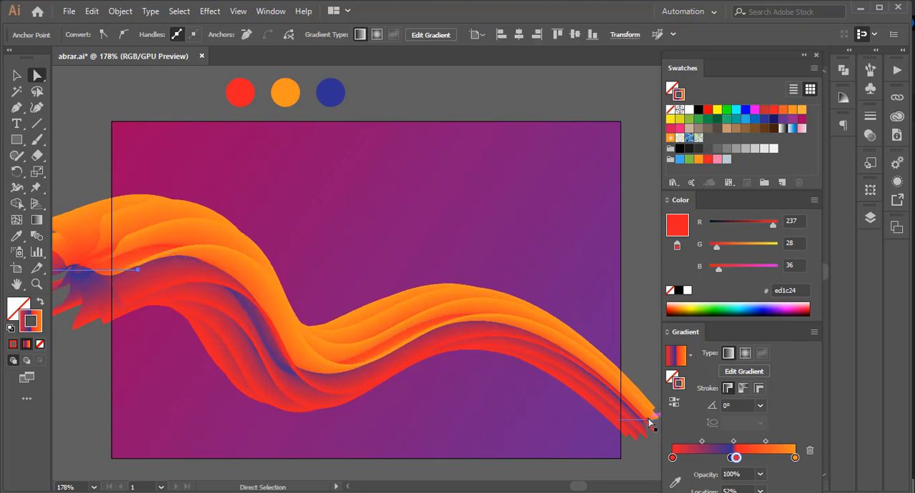
left_click_drag(650, 421, 628, 422)
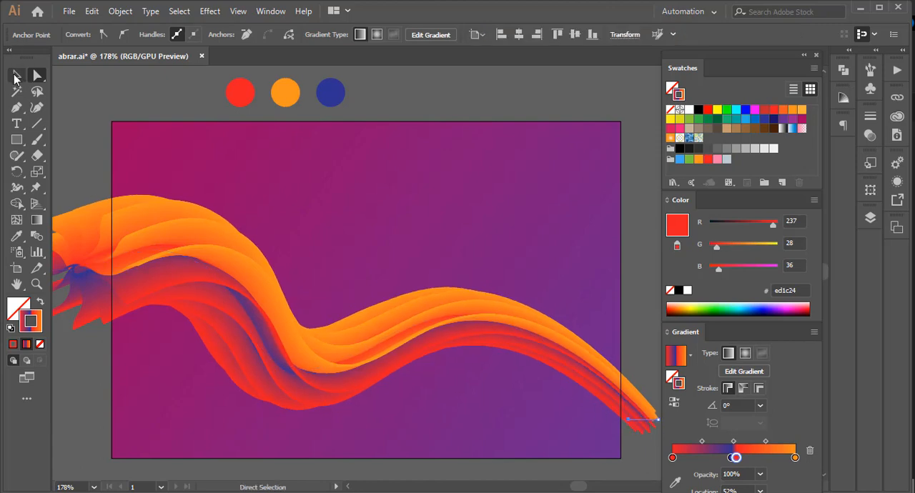
left_click(15, 77)
left_click_drag(122, 241, 119, 183)
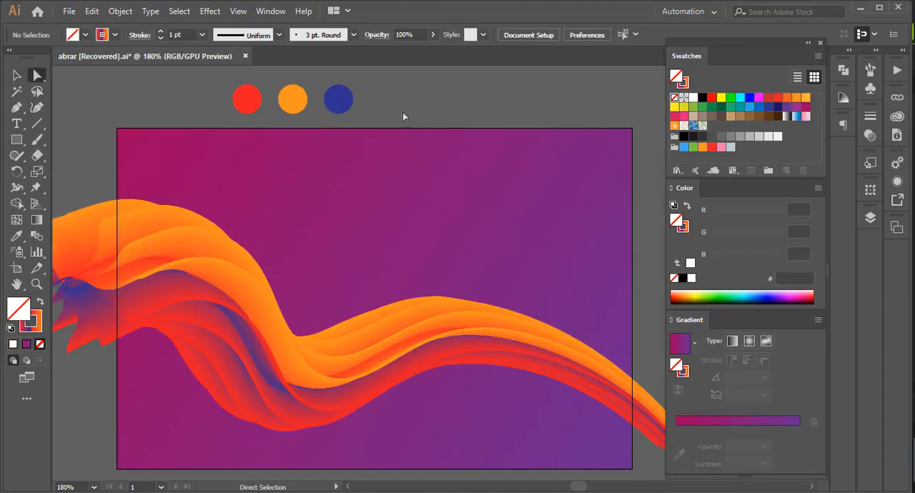
Draw a rectangle matching the artboard and make it a clipping mask for the wave blend.
left_click(17, 77)
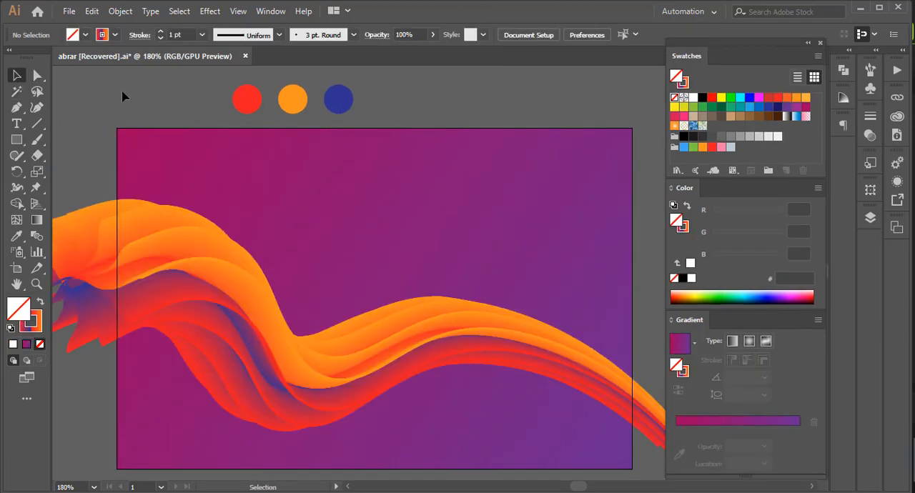
left_click(17, 140)
left_click_drag(117, 129, 632, 470)
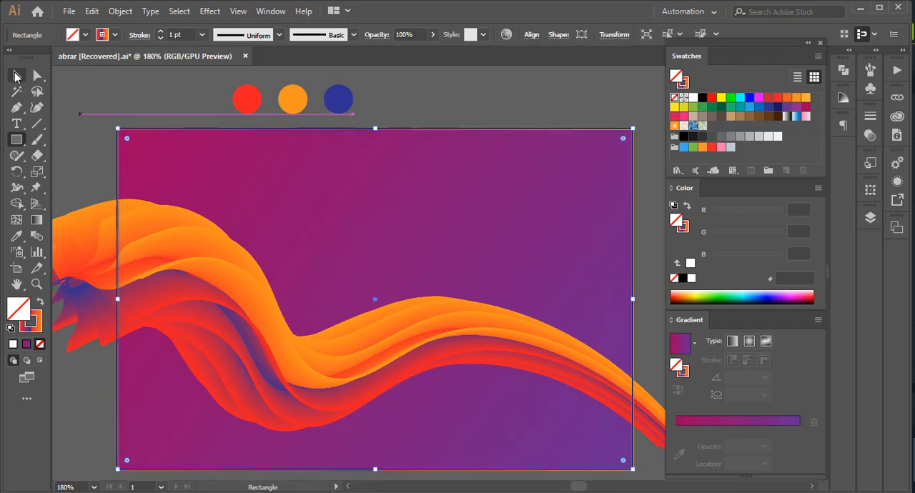
left_click(16, 77)
left_click(182, 281, "shift")
right_click(178, 284)
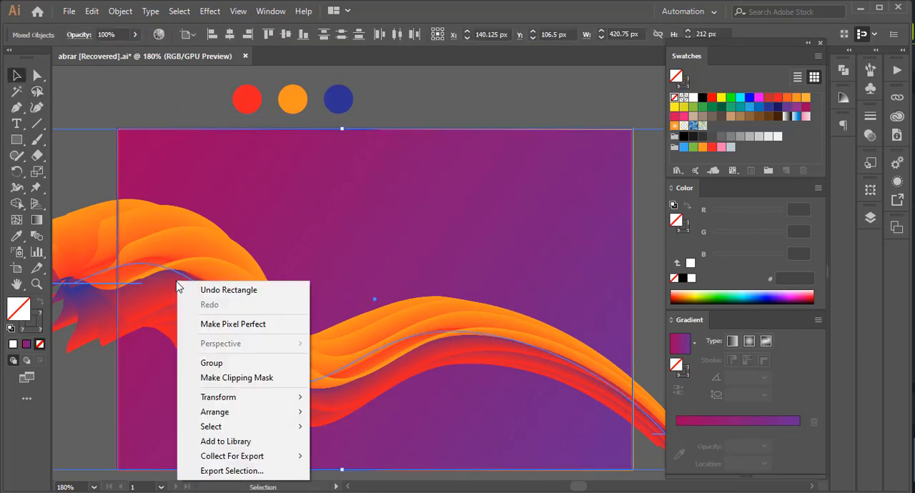
left_click(229, 376)
left_click(143, 85)
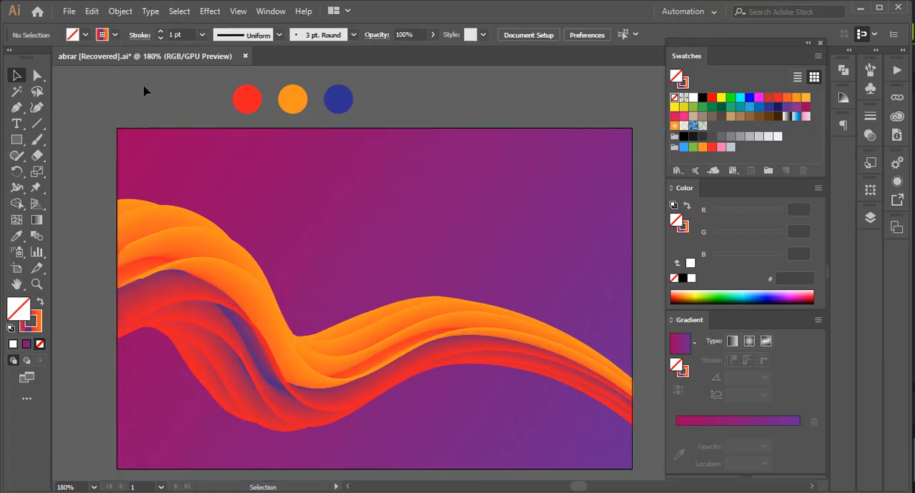
Add the text "Fluid color" above the wave and fill it with white.
left_click(345, 218)
type("Fluid color")
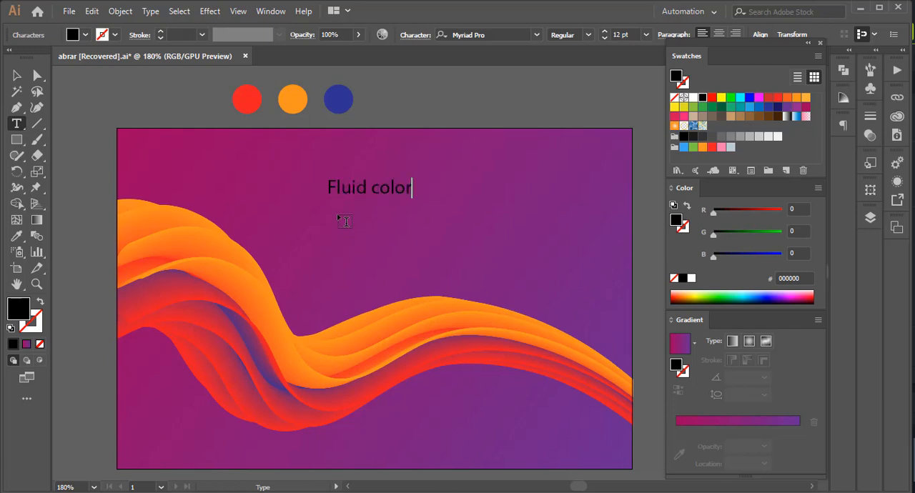
left_click(16, 75)
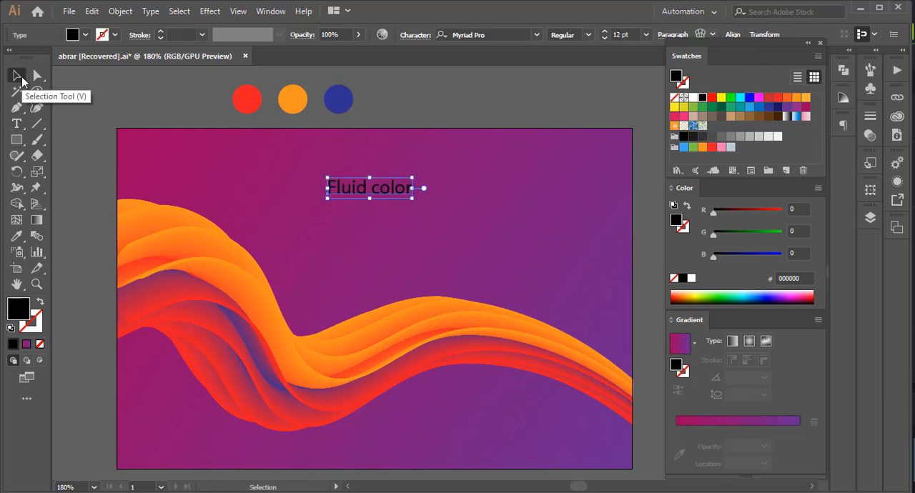
left_click(85, 35)
left_click(28, 58)
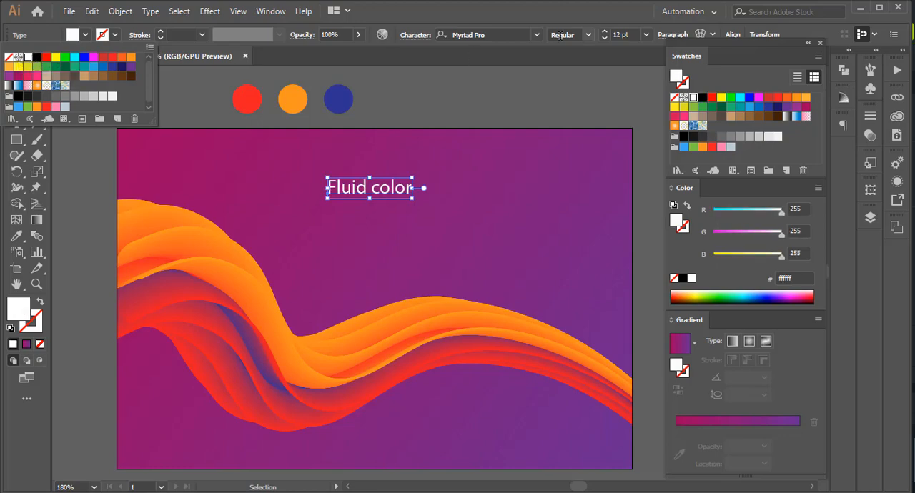
Format the "Fluid color" text in Roboto Bold with all caps.
left_click(536, 34)
left_click(492, 145)
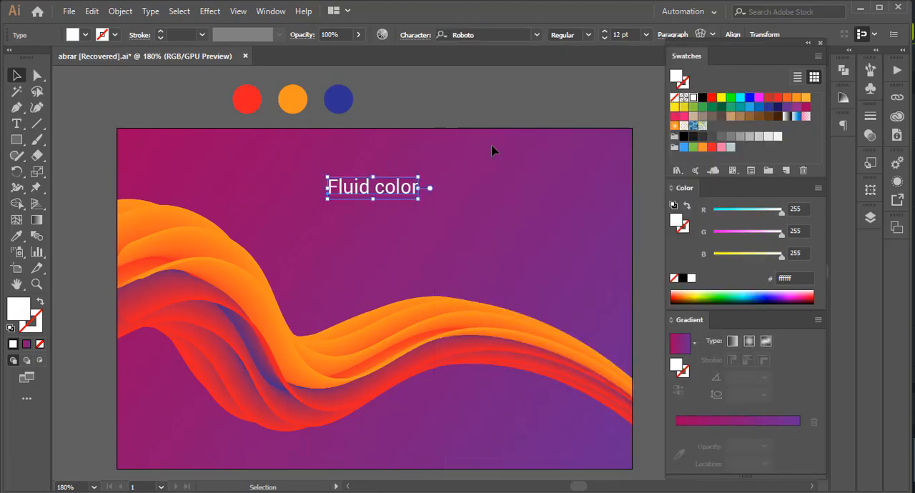
left_click(402, 35)
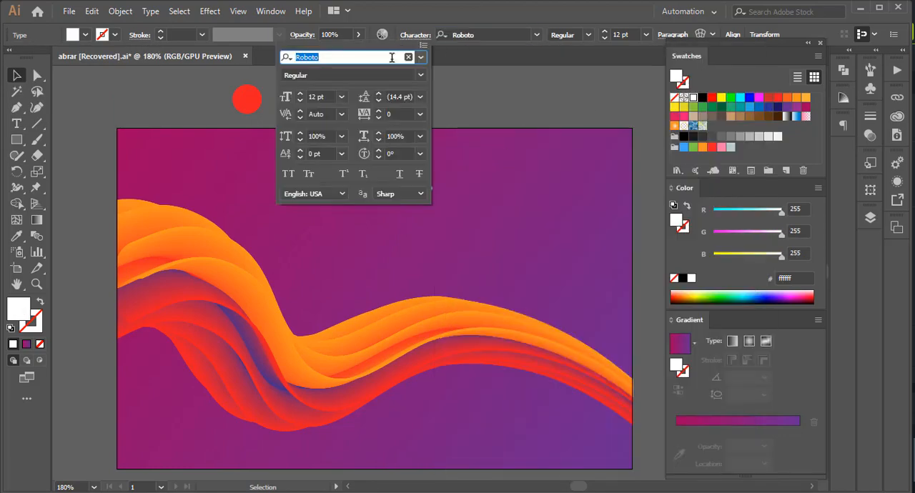
left_click(288, 174)
left_click(421, 76)
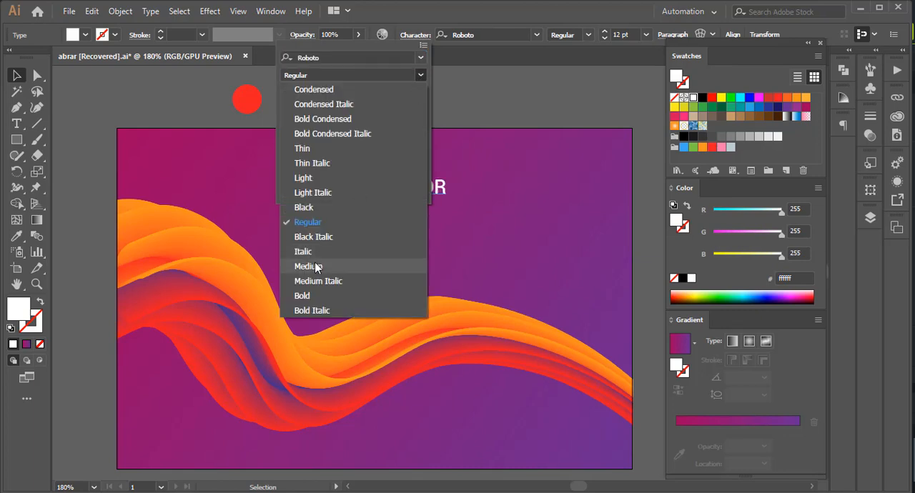
left_click(311, 292)
Move the title to the upper right of the artboard, enlarge it about 1.5 times, and shift it slightly up.
left_click(373, 185)
left_click_drag(373, 185, 460, 195)
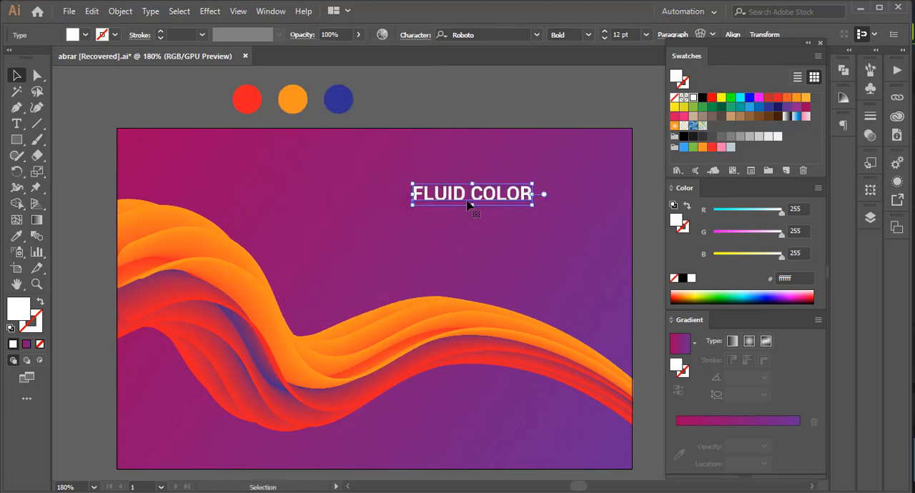
left_click_drag(531, 205, 549, 215)
left_click(500, 93)
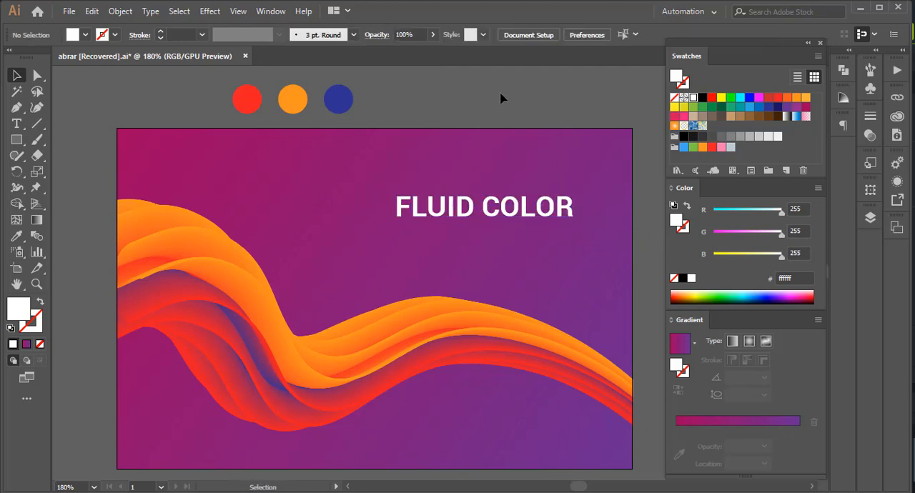
scroll(499, 94, "down", 1)
left_click_drag(506, 193, 506, 176)
left_click(513, 94)
scroll(512, 93, "up", 1)
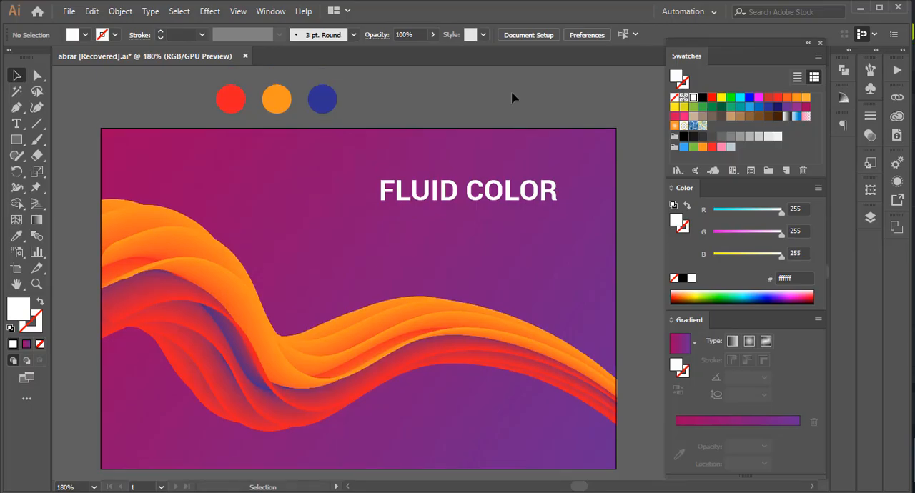